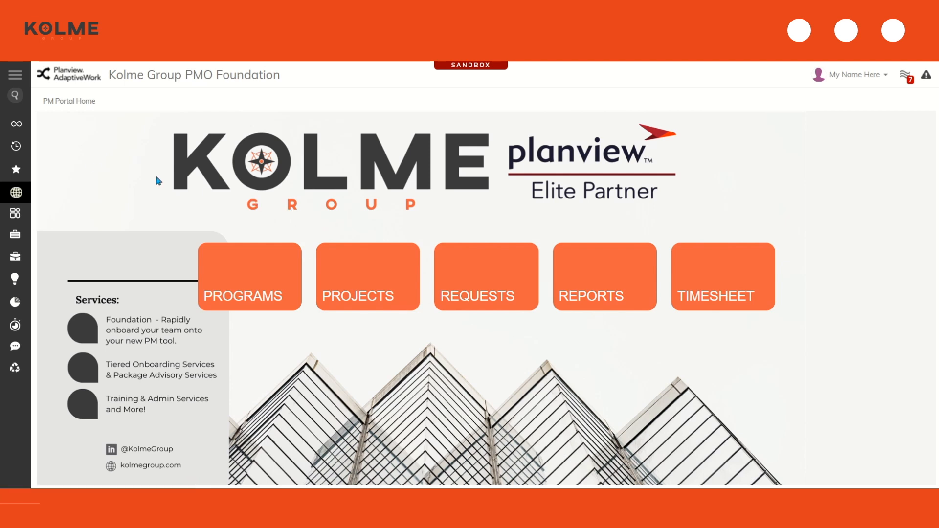
Start a new project intake named 'Implement a new PPM Tool' and paste in its description
click(13, 126)
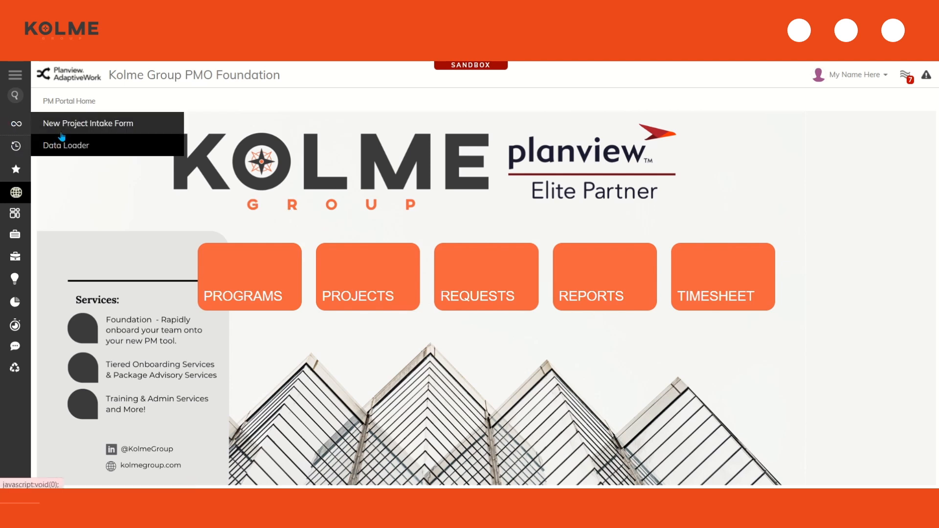
click(63, 125)
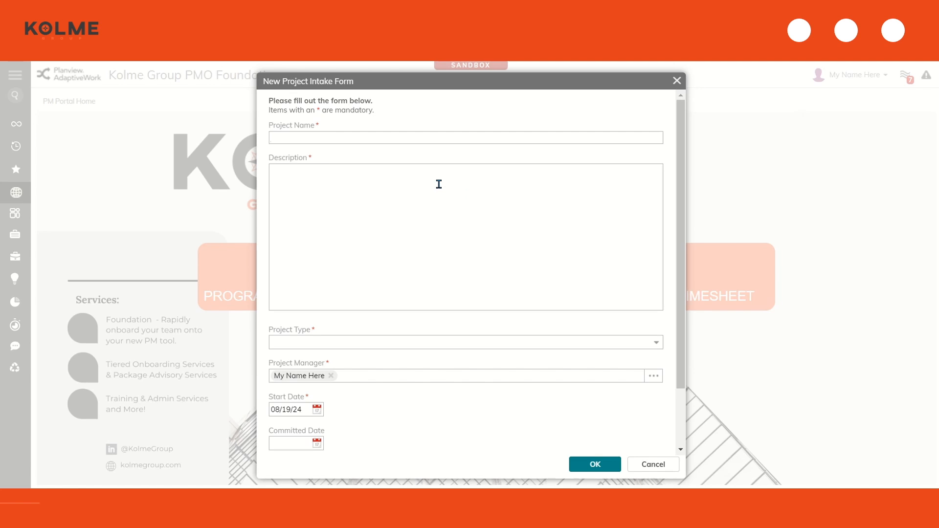
text(Implement a new PPM Tool)
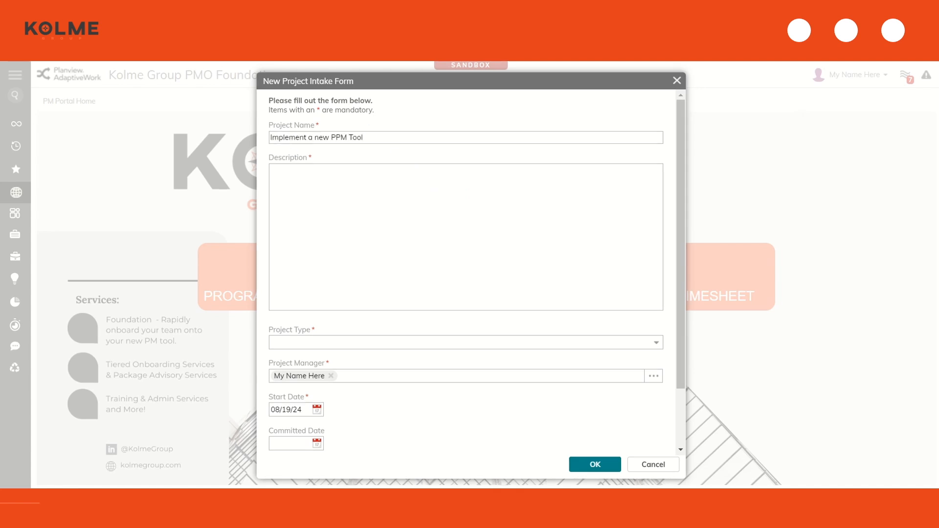
click(327, 243)
text(Text area for explaining the Project Description.)
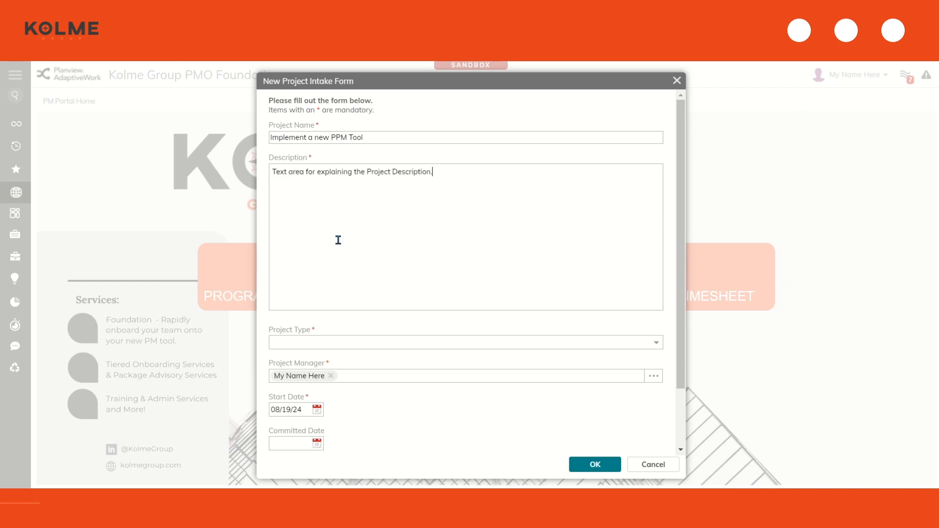
scroll(338, 239, down, 3)
Set Project Type to Administration and keep the already-filled project manager
click(418, 271)
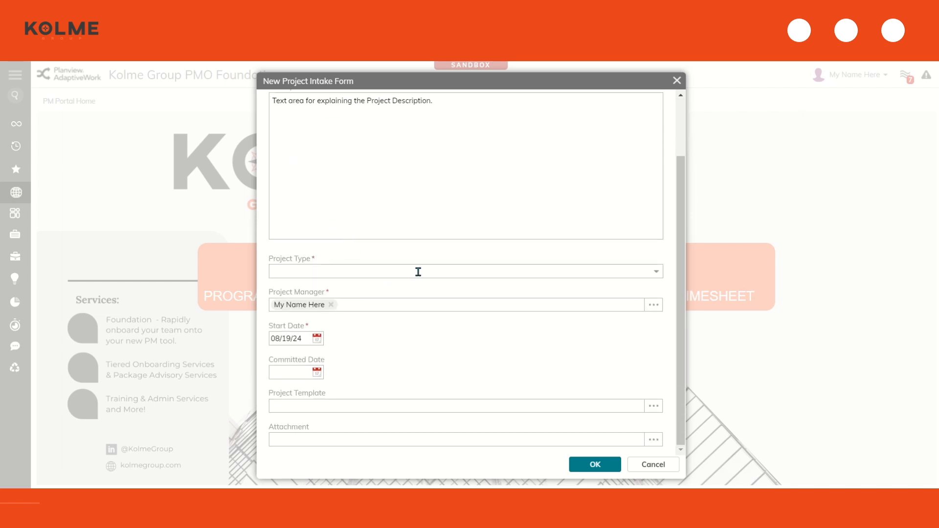
click(655, 272)
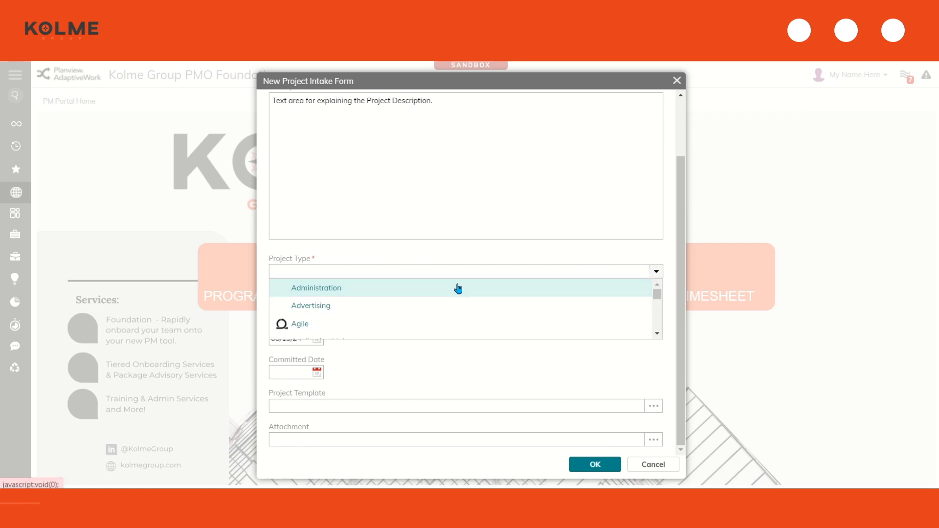
click(434, 291)
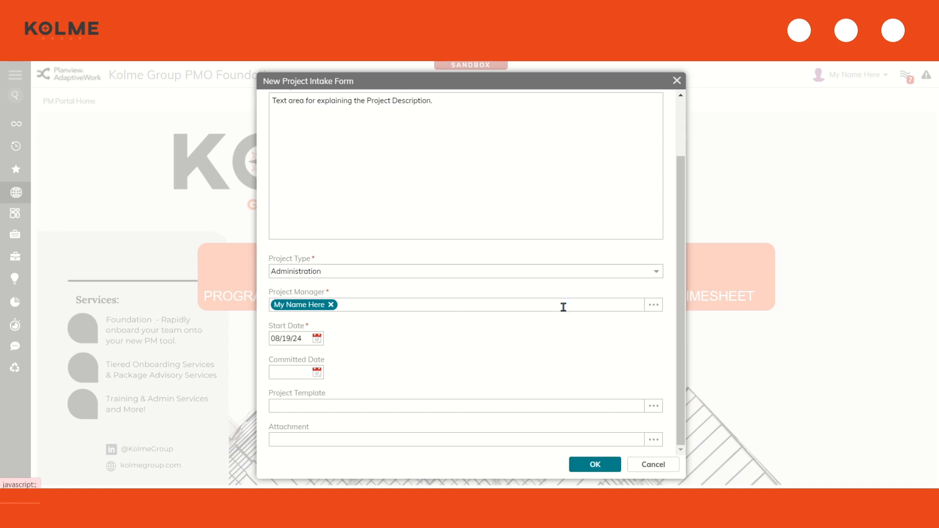
click(654, 306)
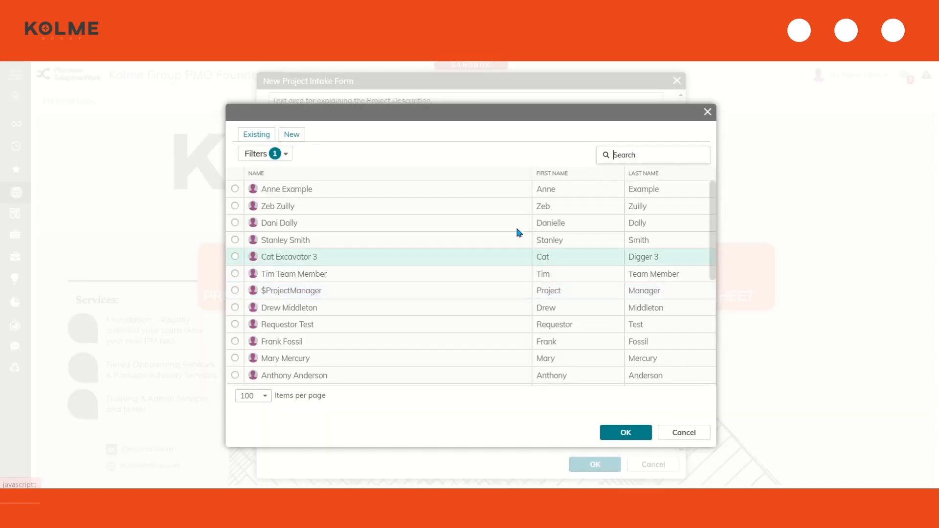
click(626, 434)
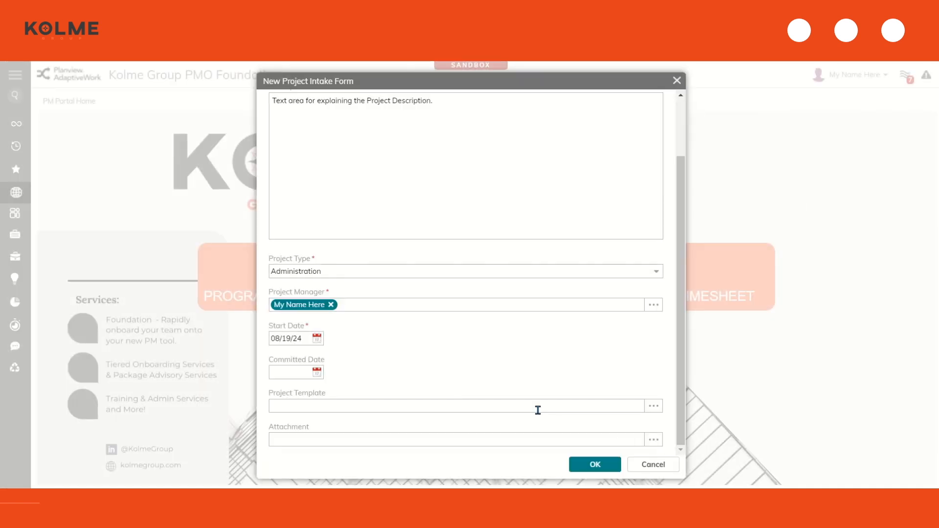
Set the project start date to 09/05/24
click(318, 340)
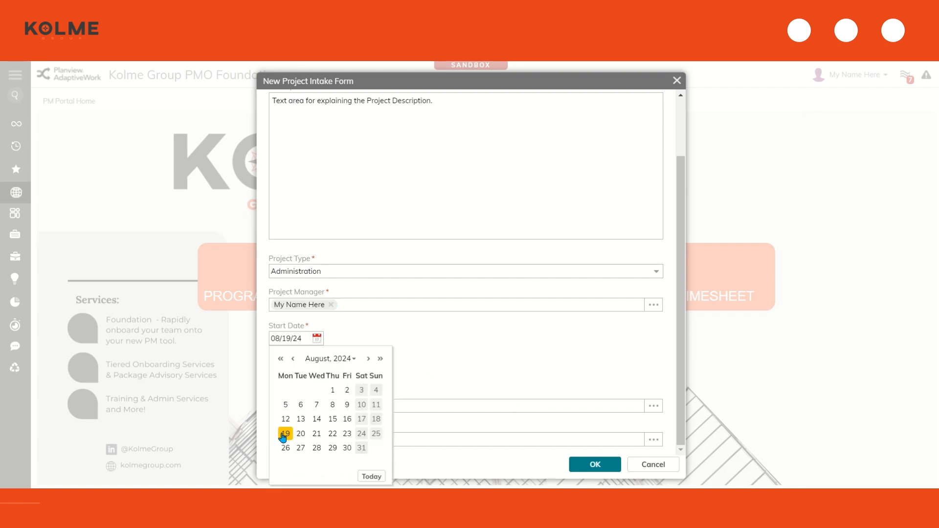
click(368, 359)
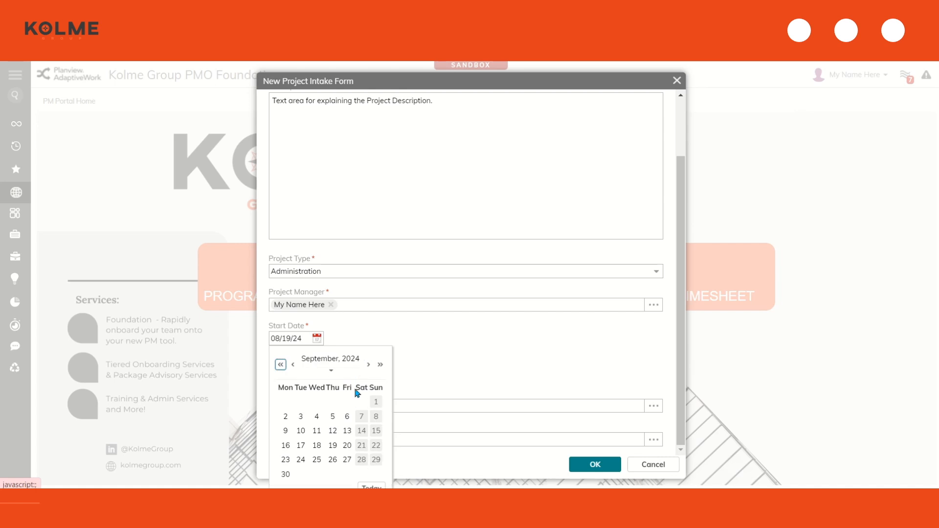
click(333, 417)
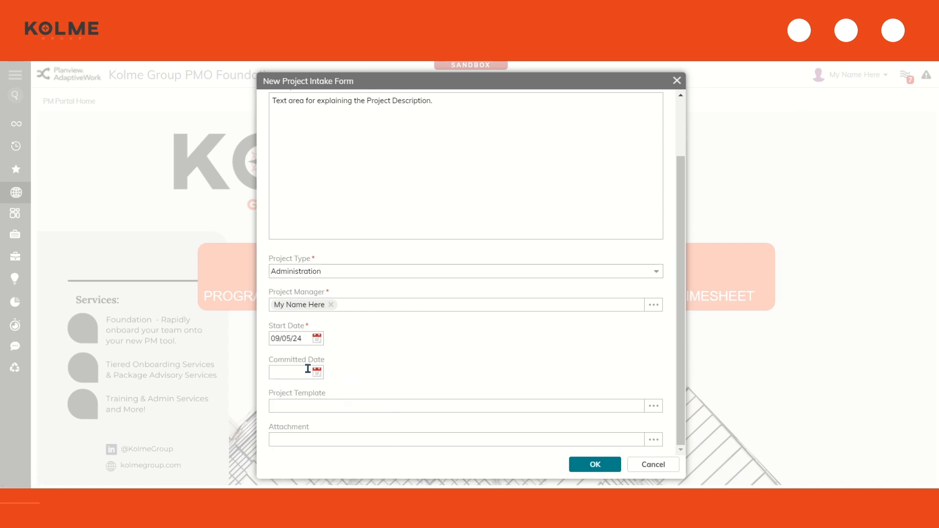
drag(321, 361, 326, 361)
click(326, 361)
Apply the PMO QuickStart project template, found by searching 'project'
click(654, 406)
text(project)
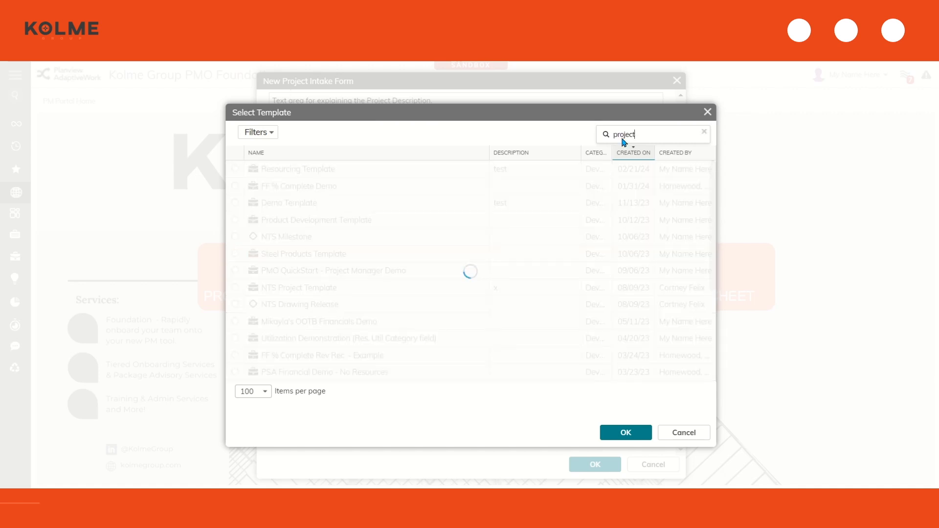
click(622, 432)
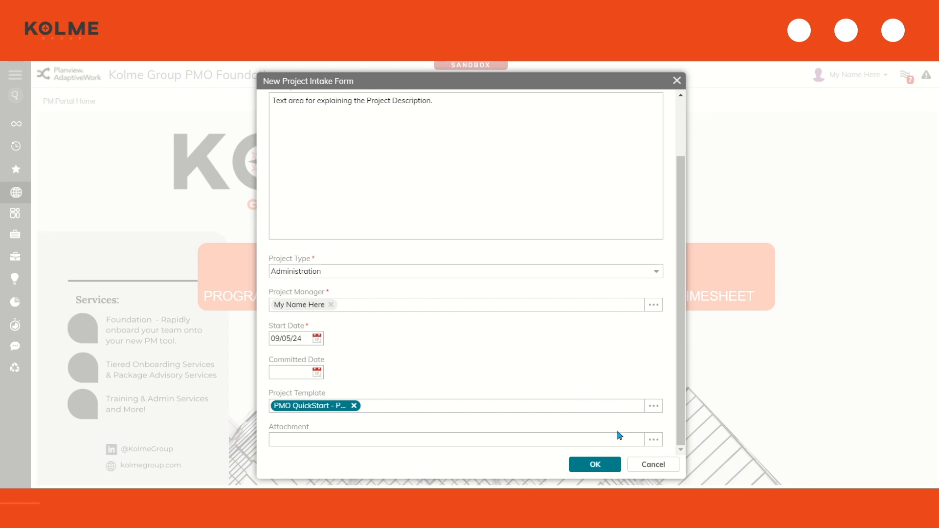
click(654, 439)
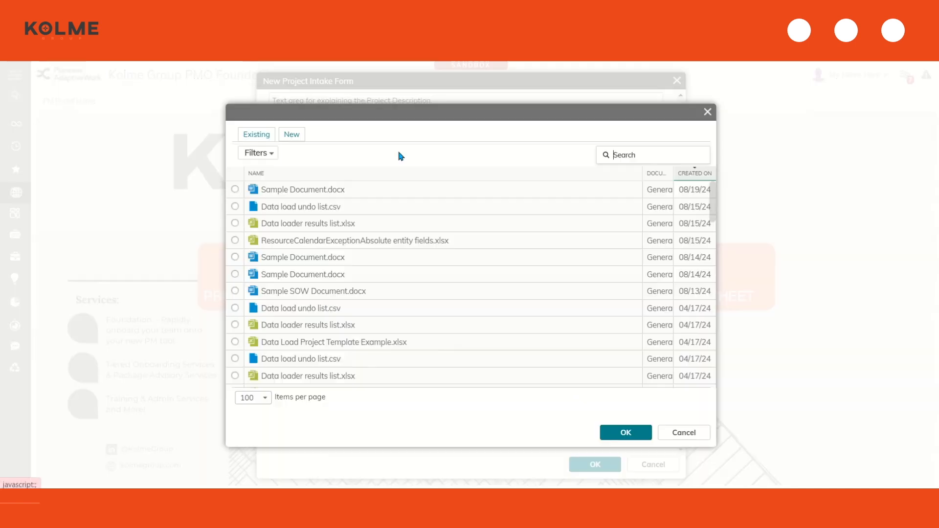
Upload Sample Document.docx as the attachment and submit the intake form
click(292, 134)
click(531, 206)
double_click(167, 86)
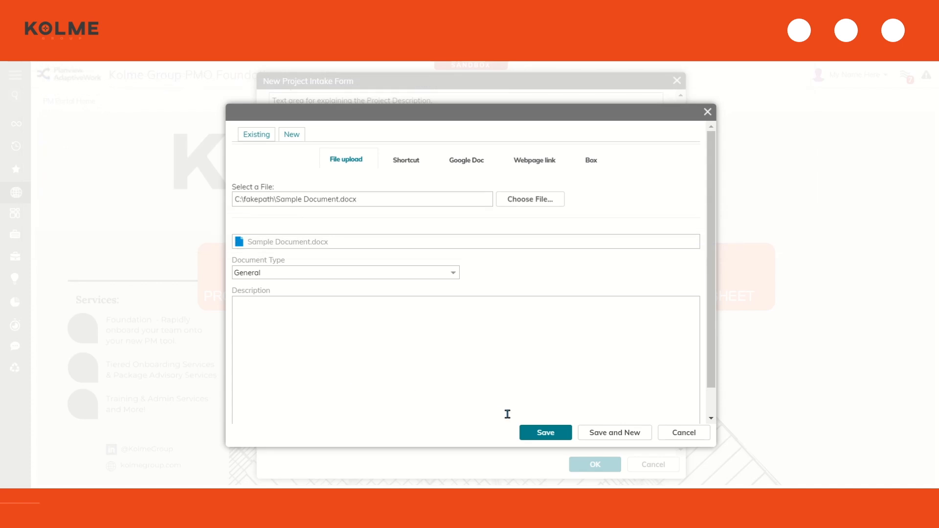
click(547, 436)
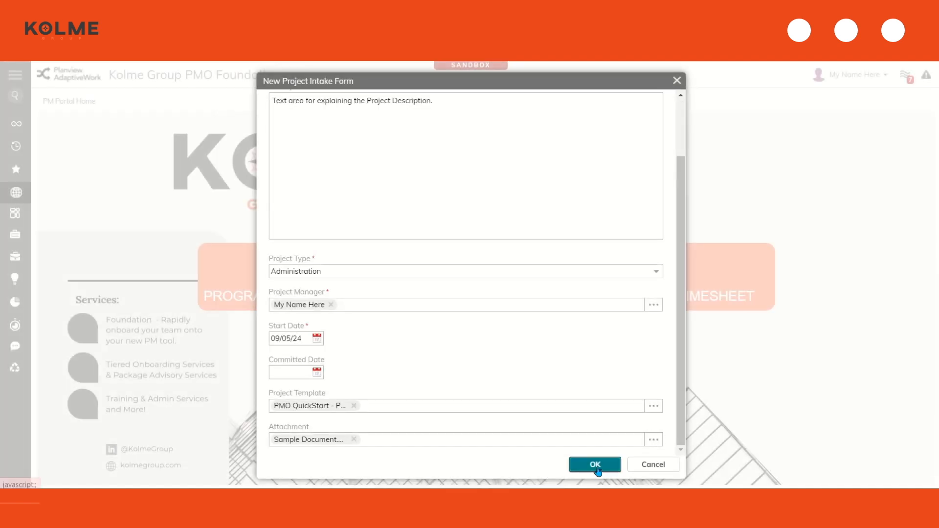
click(597, 466)
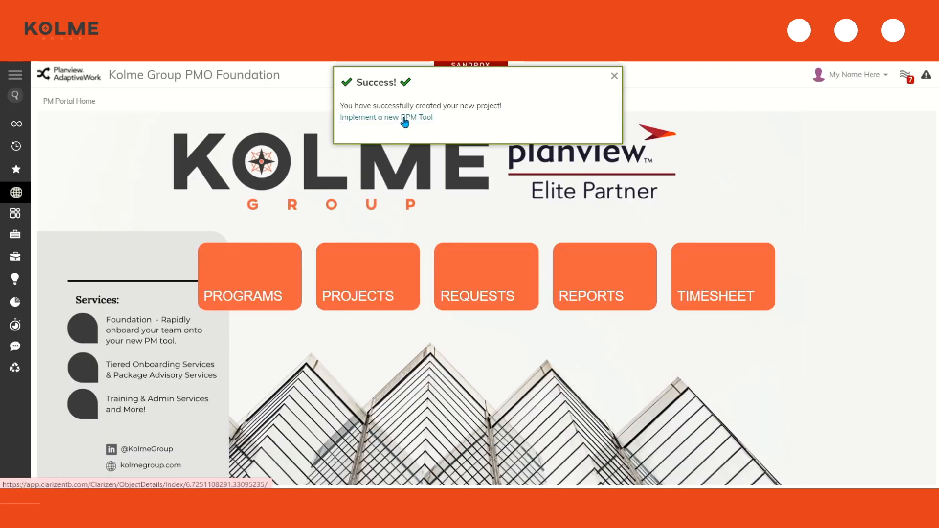
Open the new project's page, review its 58-day work plan, and expand then collapse the Emails panel
click(404, 119)
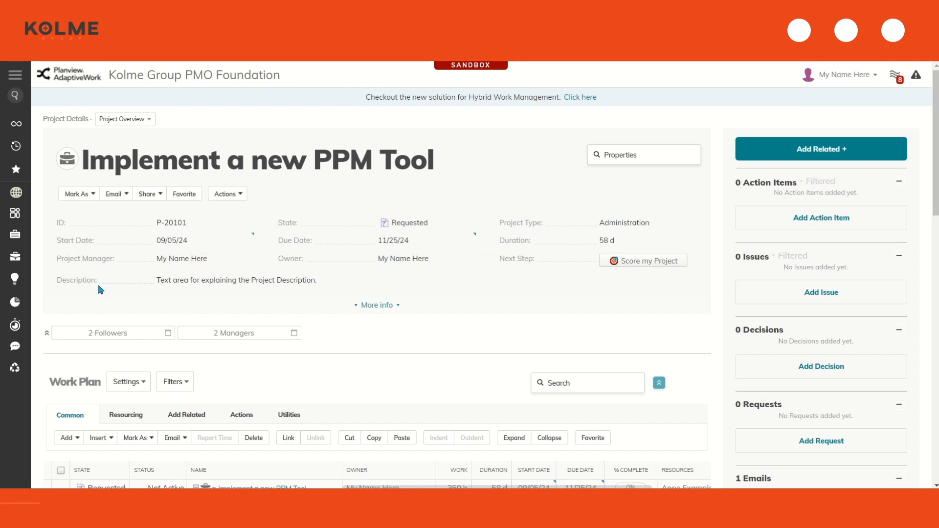
drag(282, 222, 435, 216)
click(364, 119)
scroll(337, 230, down, 4)
scroll(338, 240, down, 2)
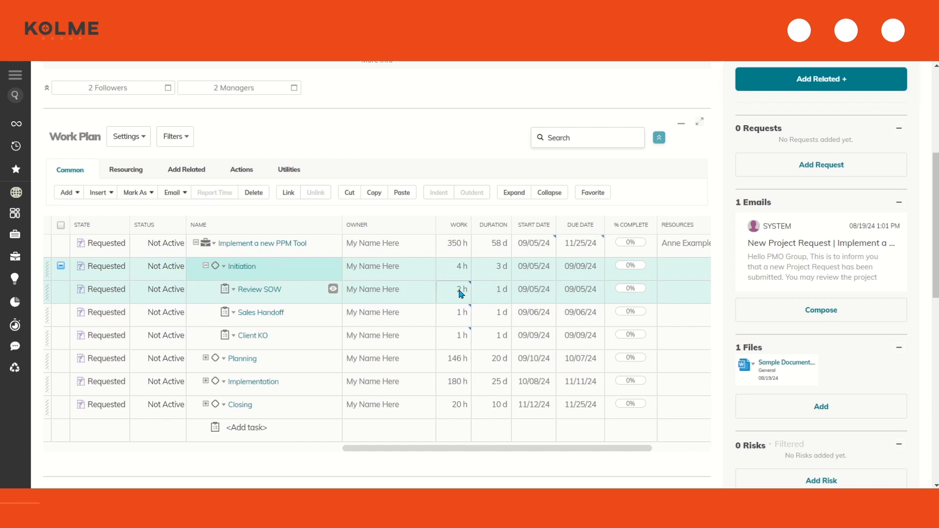
mouse_move(456, 297)
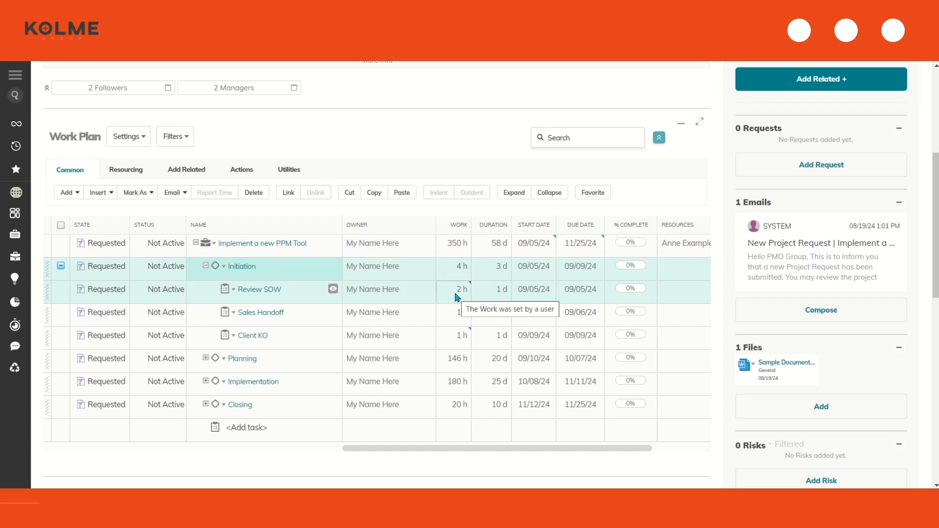
mouse_move(798, 362)
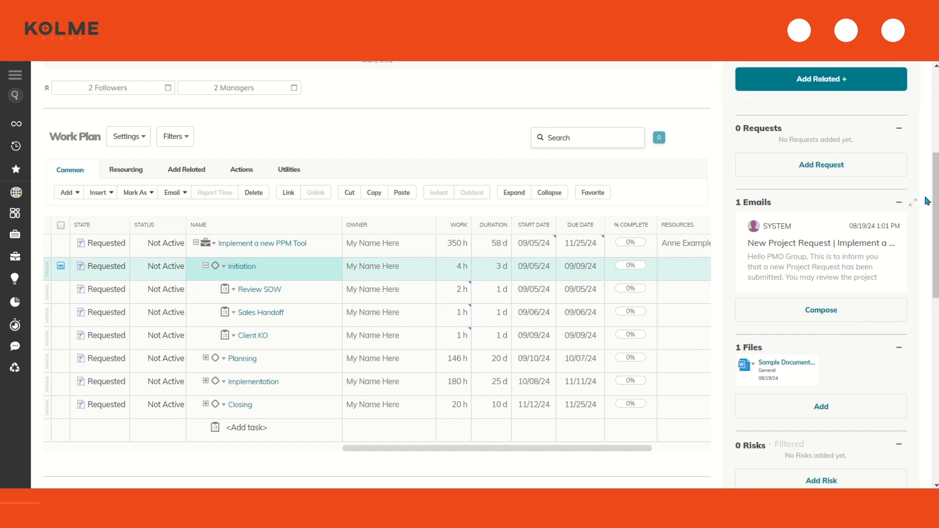
click(913, 202)
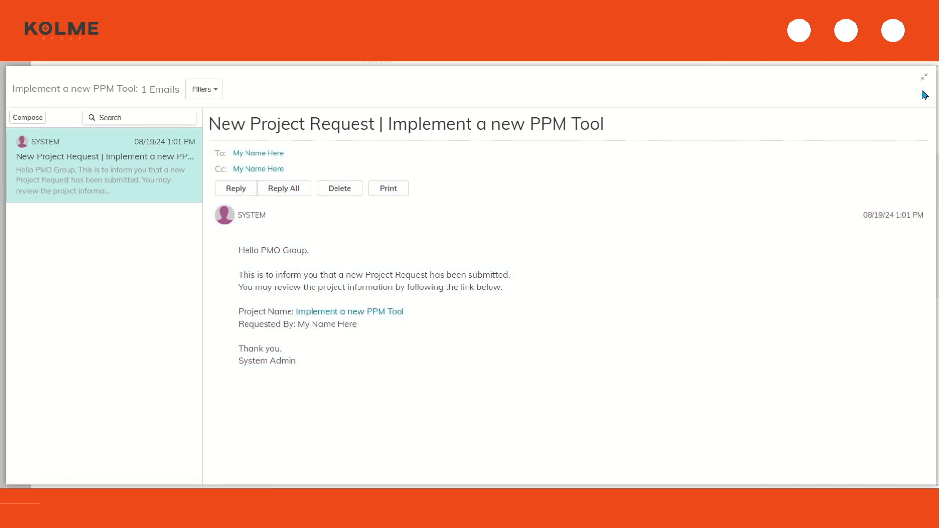
click(924, 77)
scroll(631, 293, up, 5)
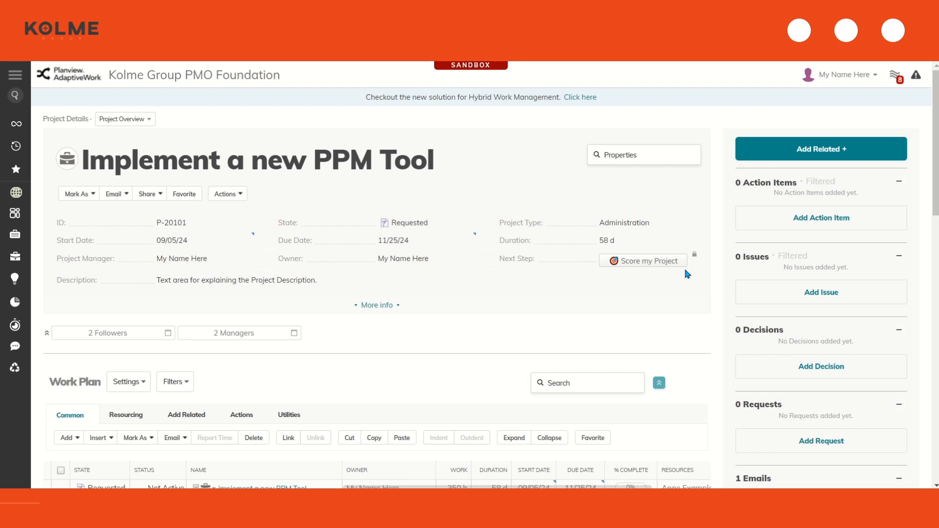
Score Business Strategy Support, Probability of Success and Change Management as High, with 1 - 2 FTE
click(650, 263)
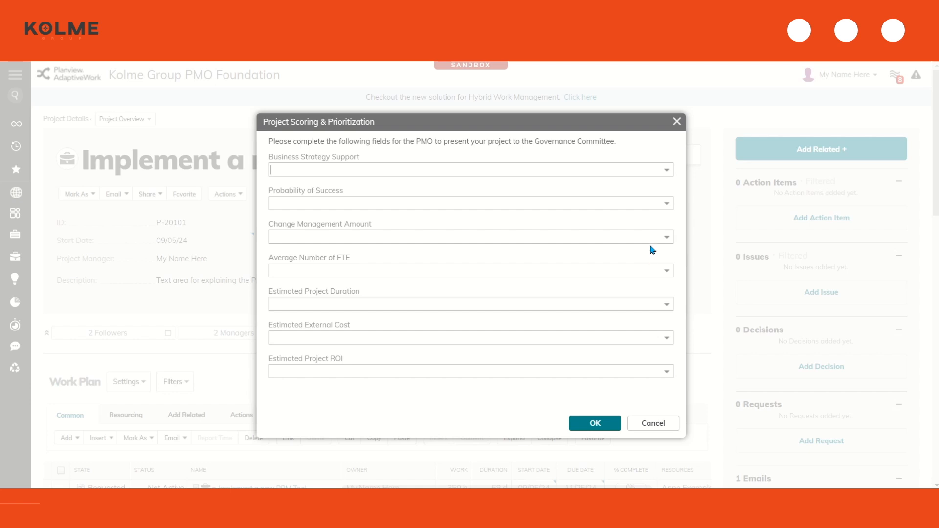
click(663, 172)
click(658, 185)
click(663, 204)
click(660, 216)
click(664, 237)
click(660, 251)
click(667, 272)
click(659, 285)
Finish scoring with 6 mths duration, $51,000 - $100,000 external cost and >$100,000 ROI
click(666, 305)
click(657, 319)
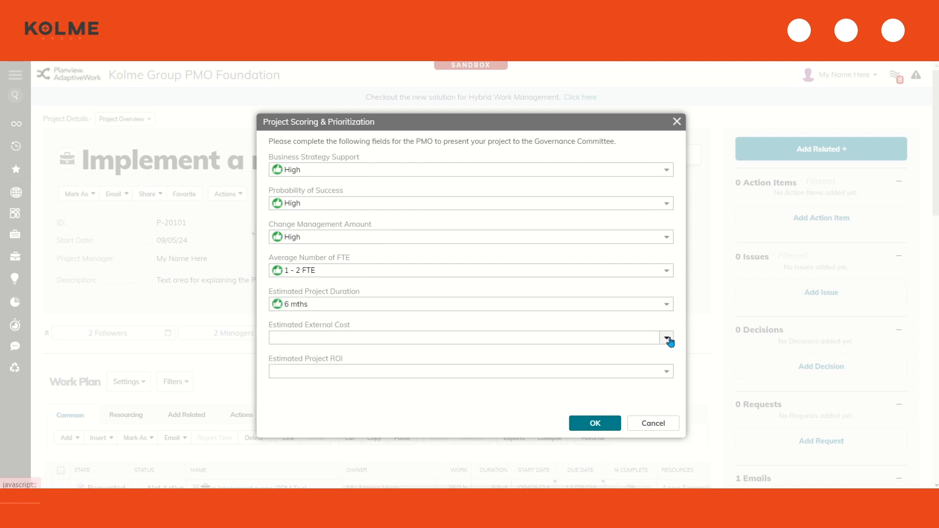
click(665, 337)
click(660, 372)
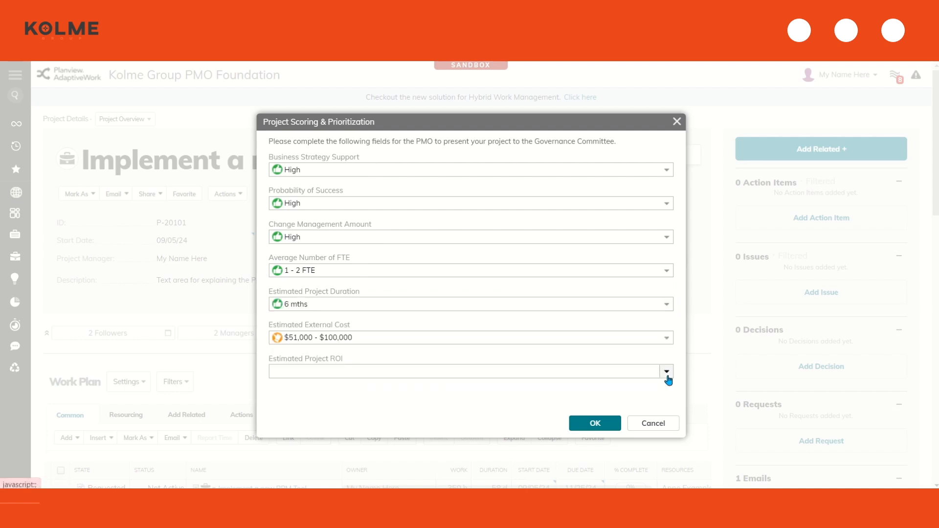
click(666, 372)
click(633, 388)
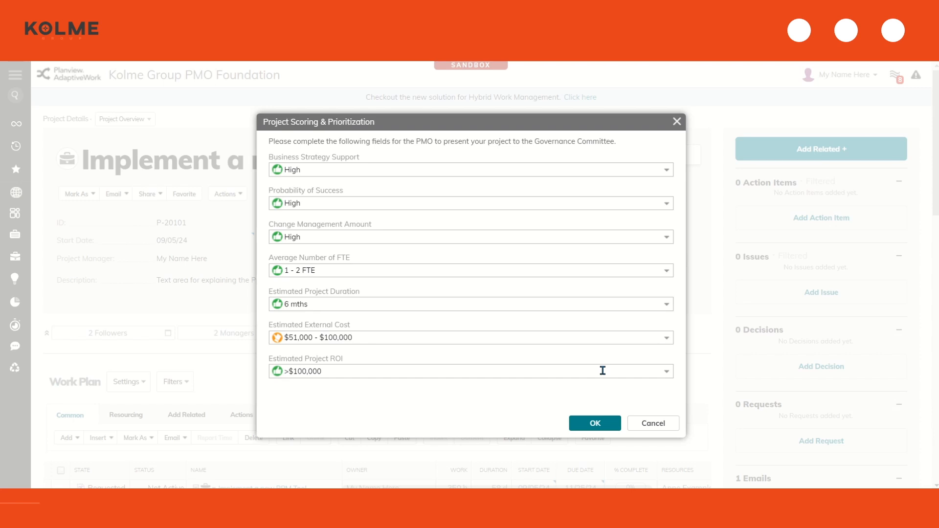
click(595, 423)
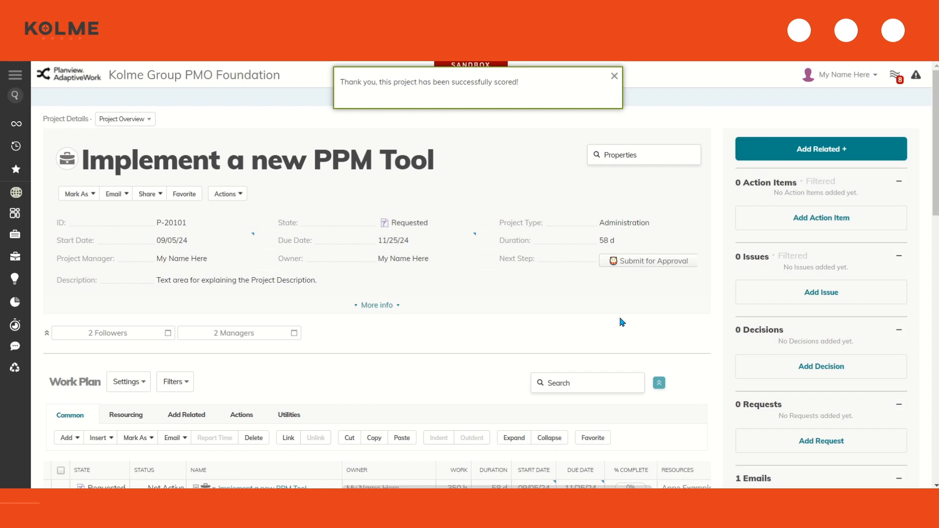
click(619, 261)
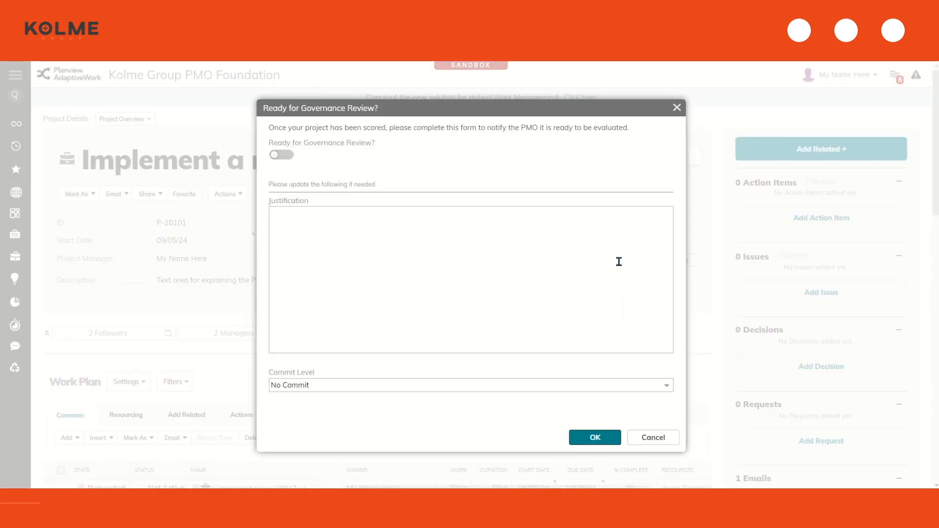
Submit for Governance Review with the justification 'justification of my projec..... ABC'
click(282, 156)
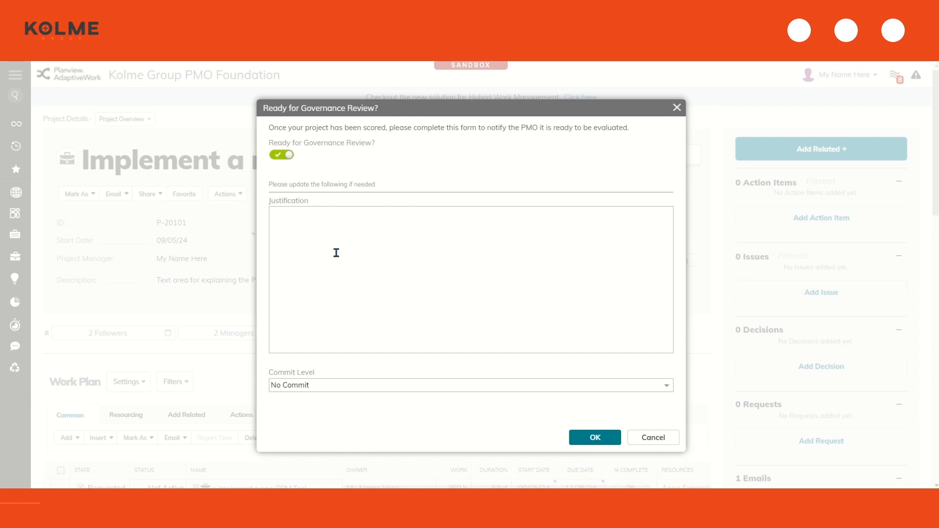
text(justification of my projec...)
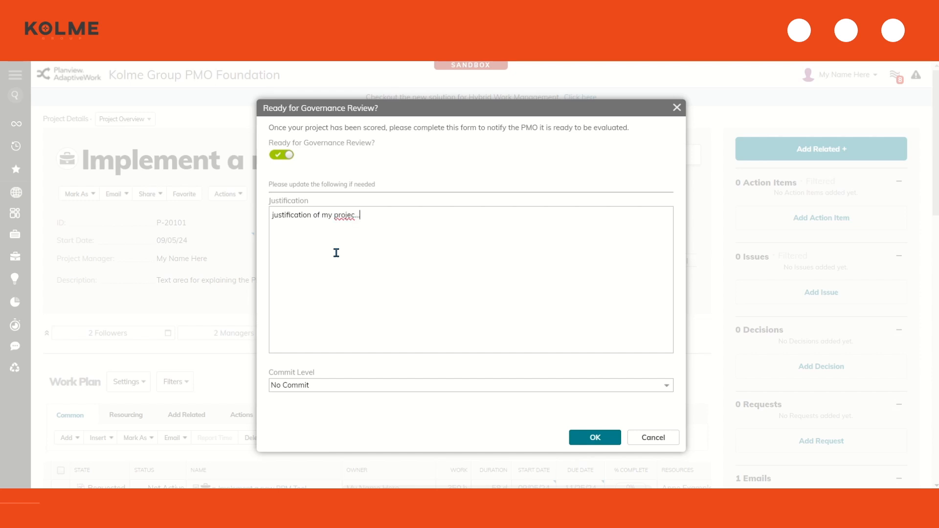
text(.. ABC)
click(581, 439)
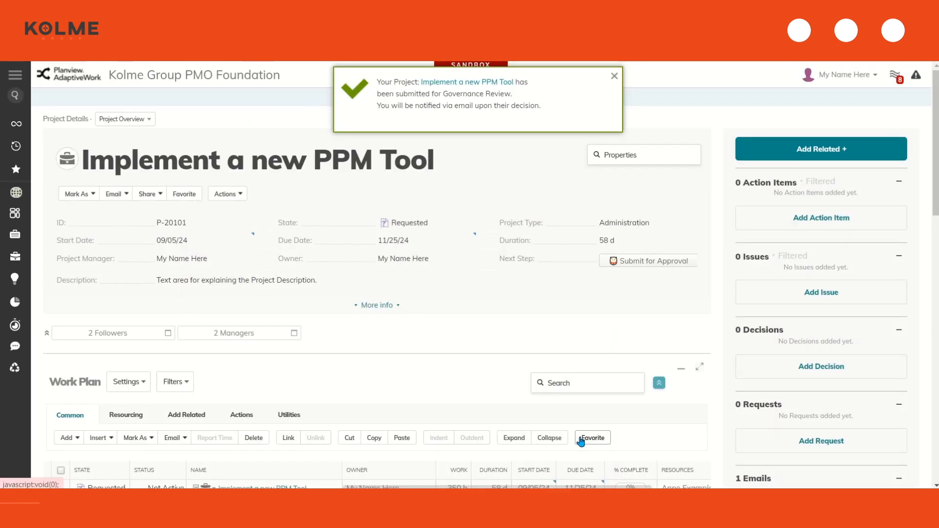
scroll(635, 372, down, 3)
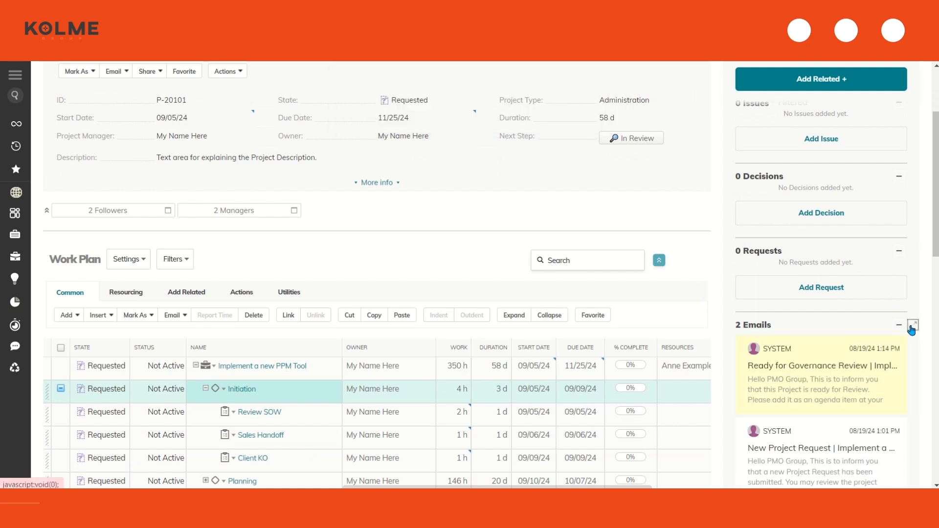
Read the Ready for Governance Review email, then open the Governance Board Review list
click(911, 325)
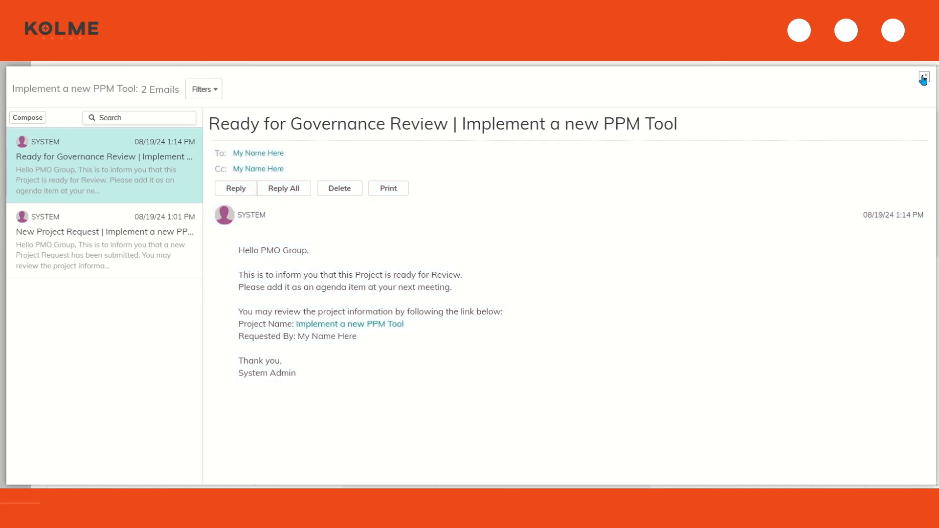
click(924, 77)
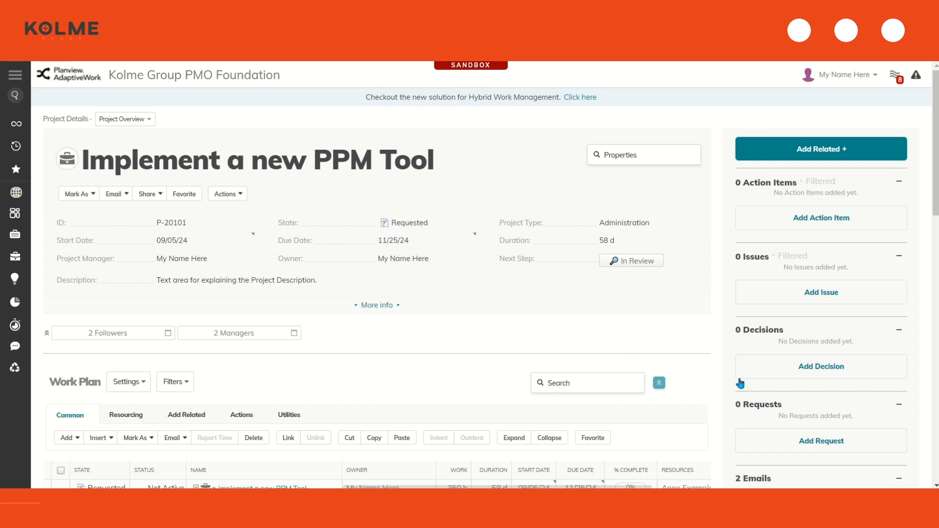
click(637, 264)
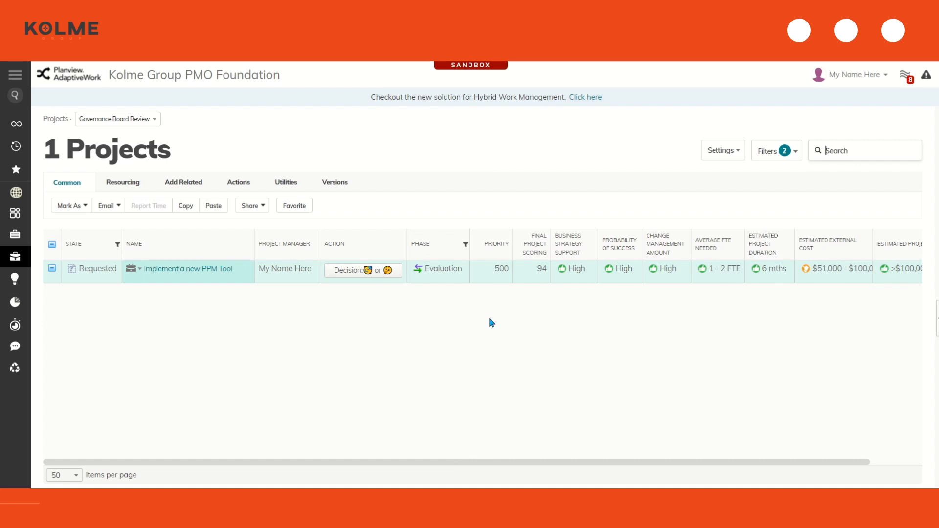
Record an Approved governance decision with the comment 'comments about this project ...'
click(374, 272)
click(667, 184)
click(509, 213)
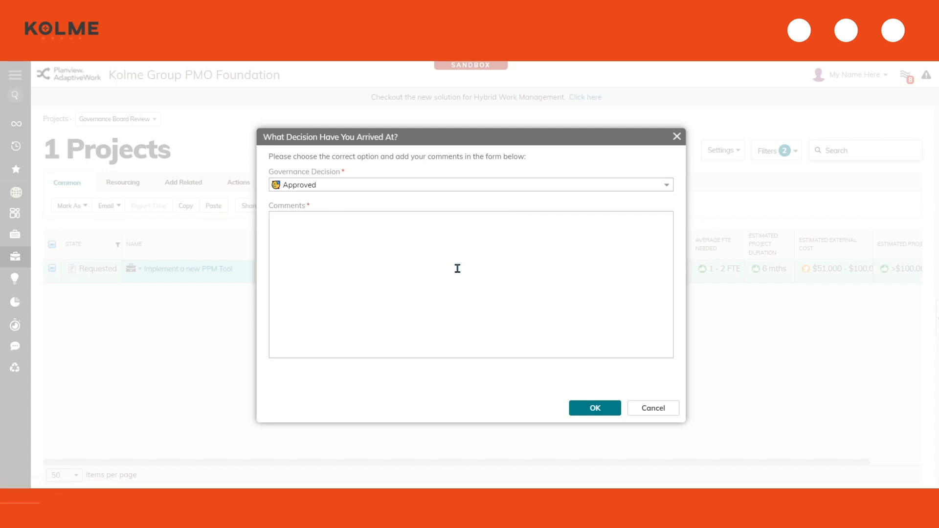
text(co)
key(BackSpace)
text(omments about this project )
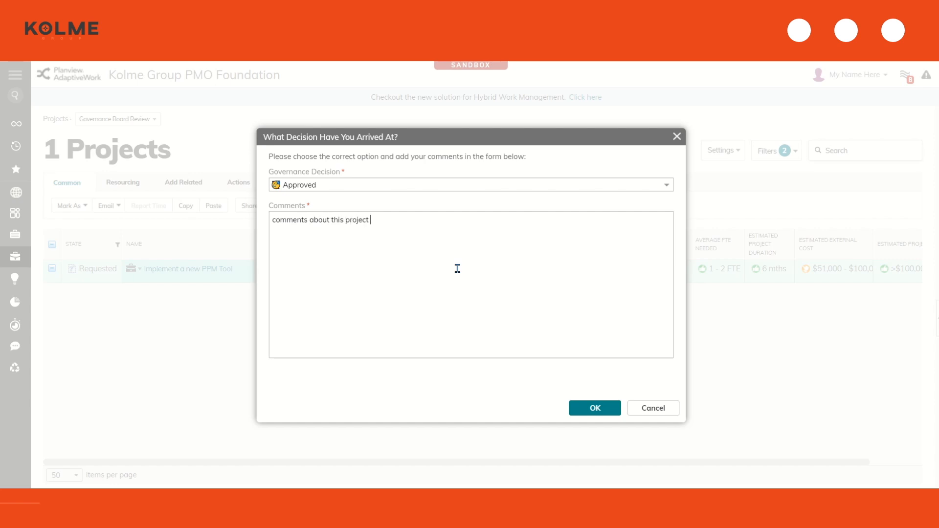
text(...)
click(595, 408)
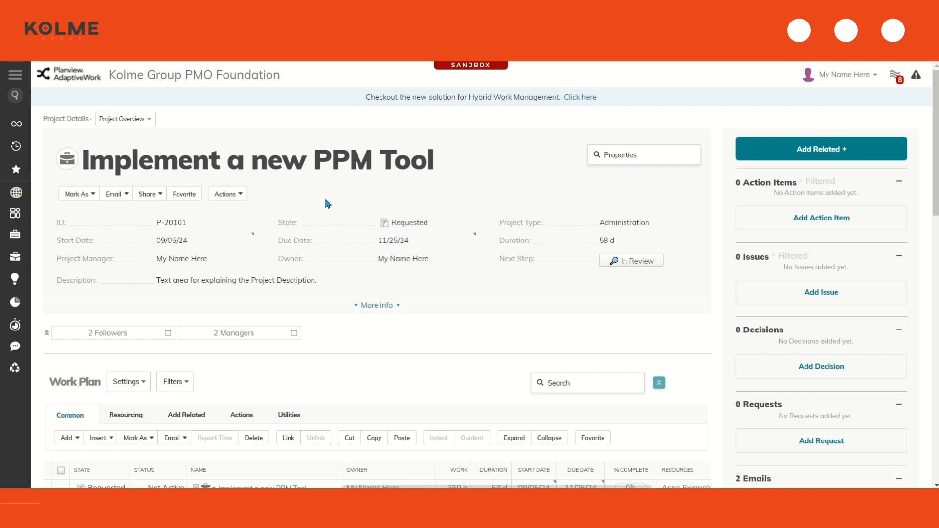
Read the 'Your Project Has Been Approved!' email in the expanded Emails panel, then close it
scroll(832, 220, down, 3)
click(910, 264)
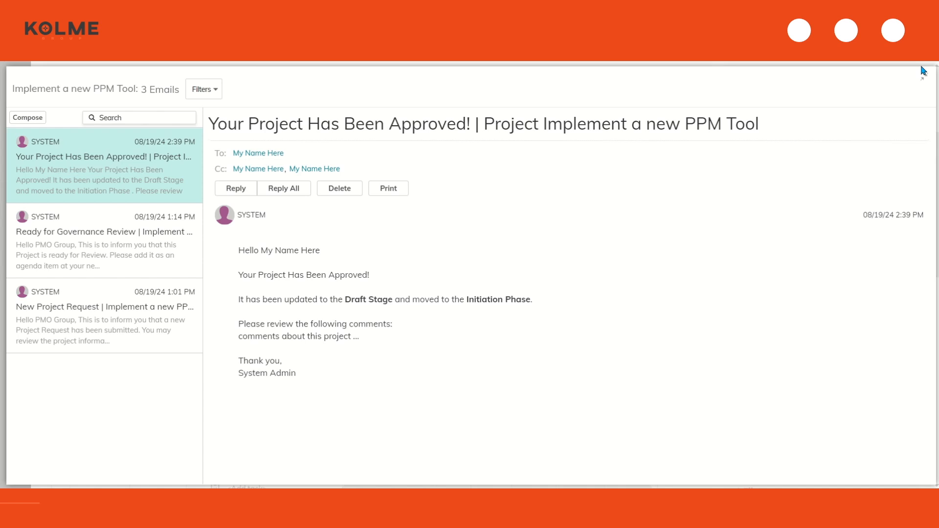
click(923, 76)
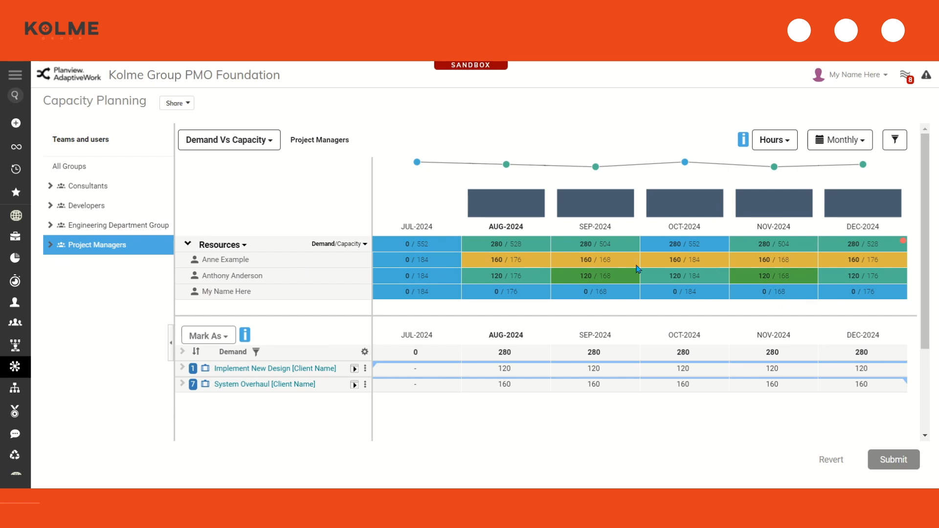
Highlight one manager's September load of 120 / 168 in the demand-vs-capacity grid, then clear it
drag(580, 277, 621, 278)
click(743, 308)
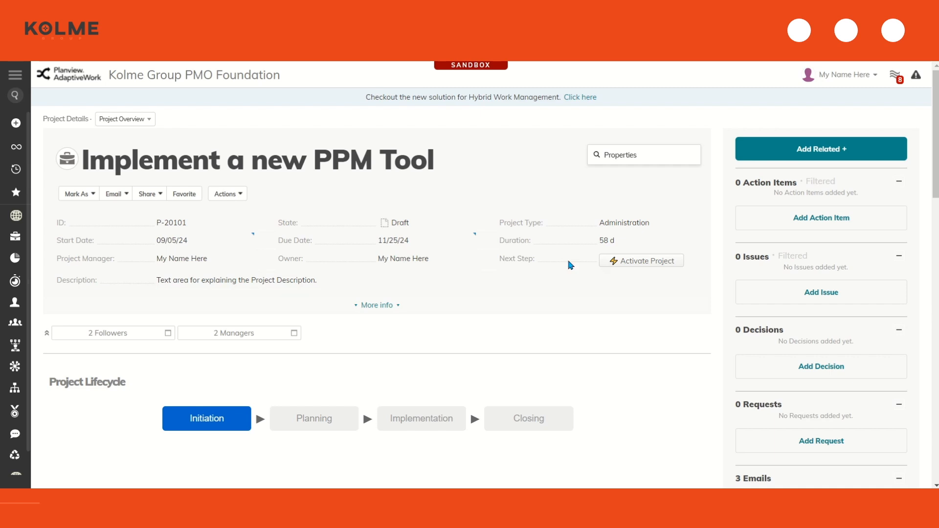
Start activating the project and enter the overall summary 'Overall summary notes to PM'
click(644, 267)
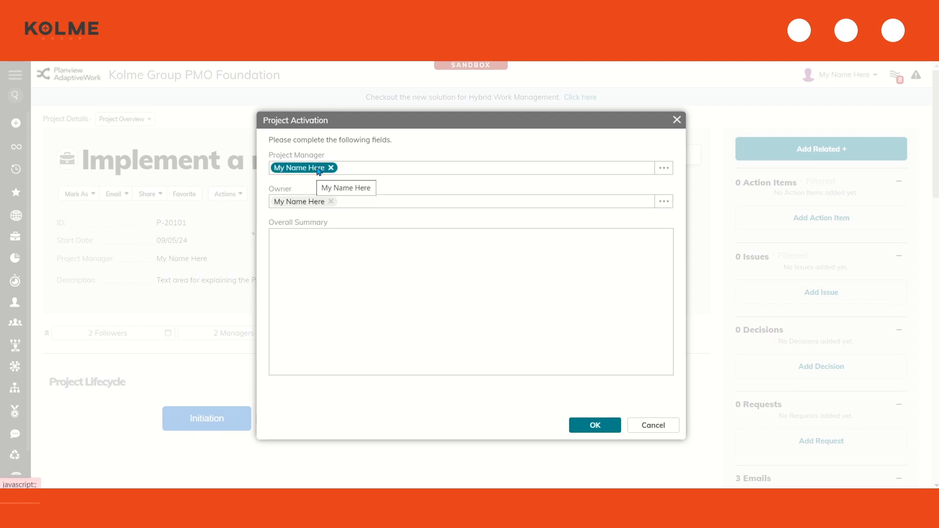
click(325, 254)
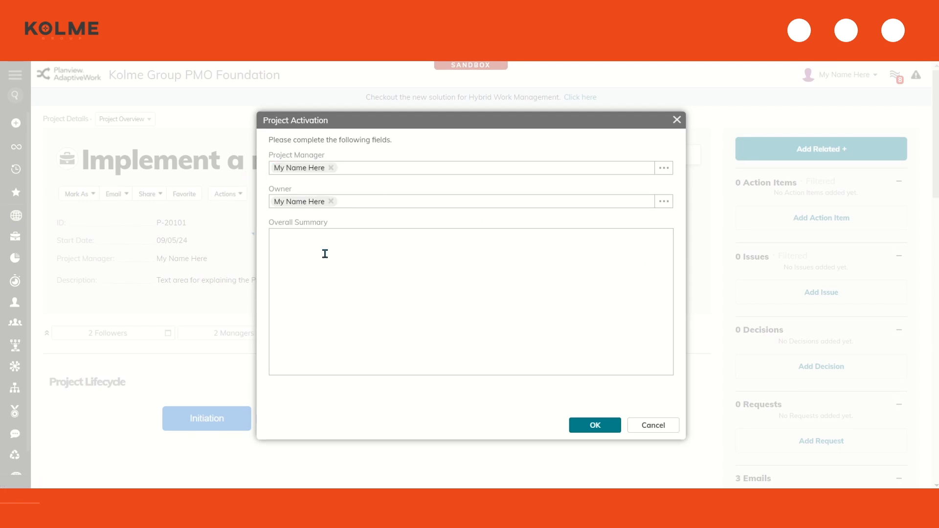
text(Overall summary notes to PM)
Confirm the project activation and read the project assignment notification email in the Emails panel
click(588, 421)
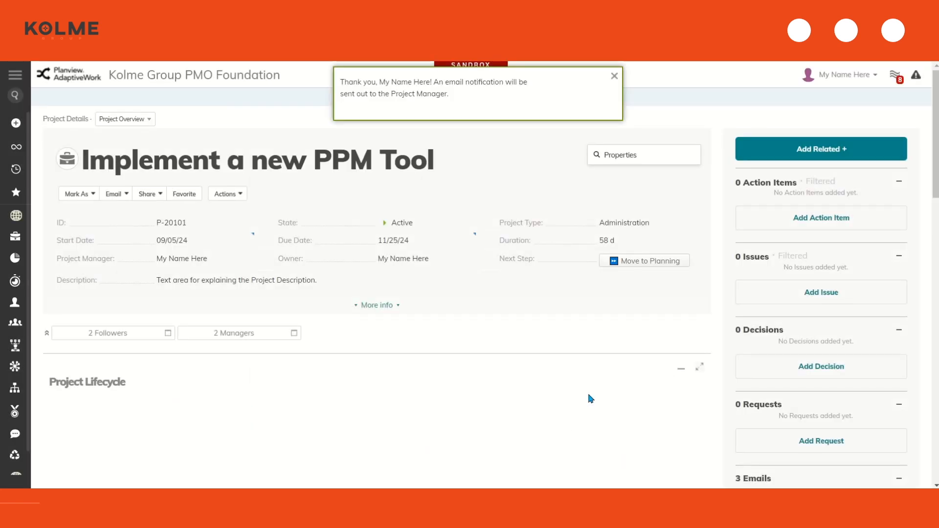
scroll(590, 399, down, 6)
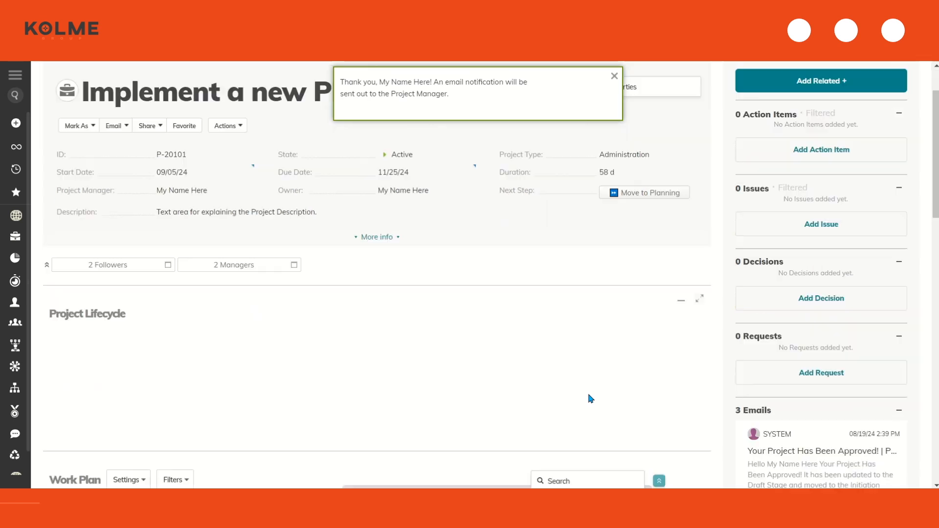
click(916, 145)
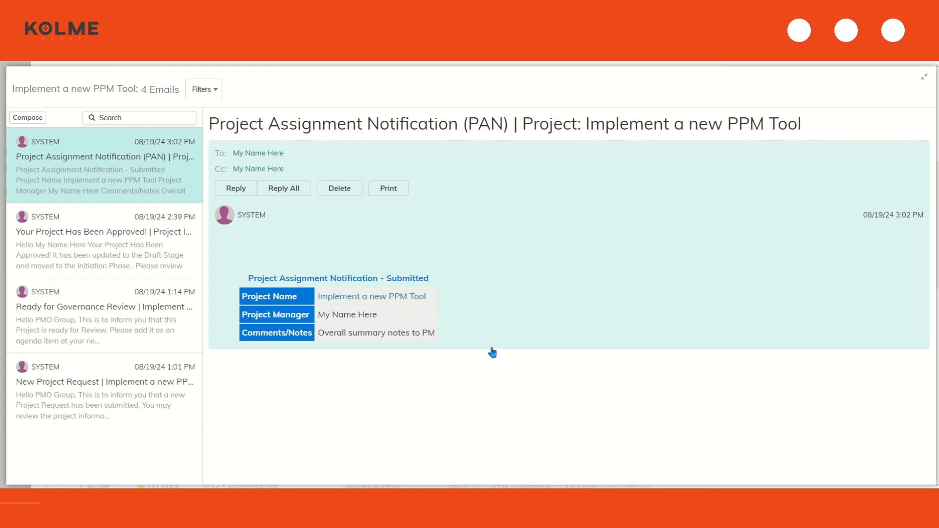
click(922, 83)
scroll(515, 266, up, 5)
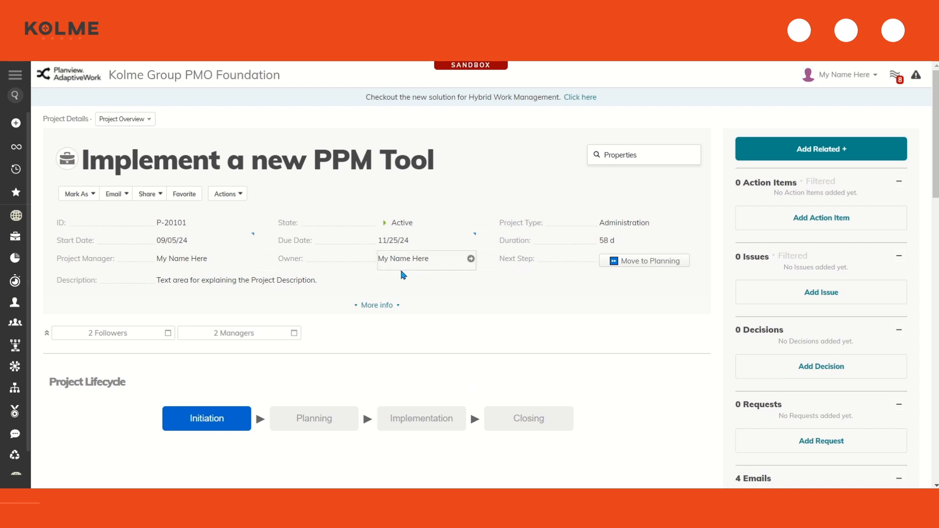
scroll(402, 275, down, 8)
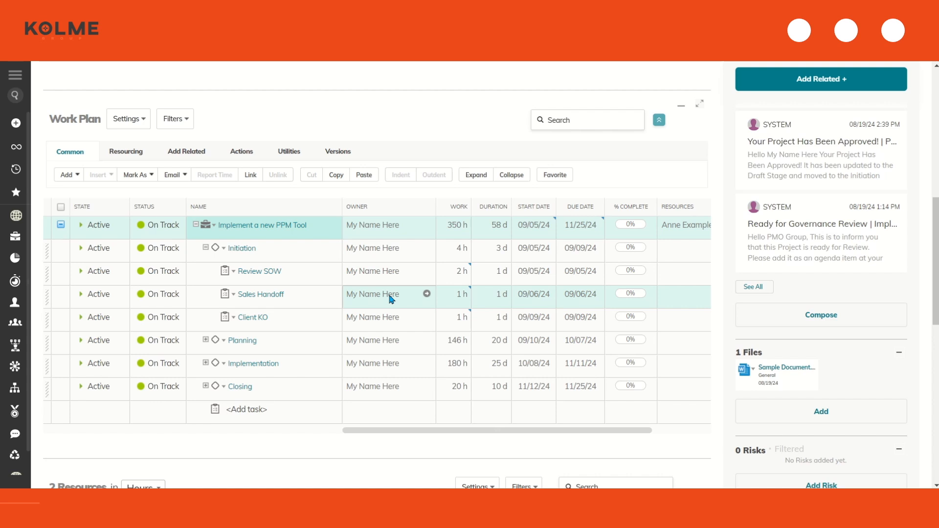
Add a task named 'New Task' under the Initiation phase
click(61, 248)
click(66, 174)
click(78, 190)
text(New Ts)
text(k)
key(Return)
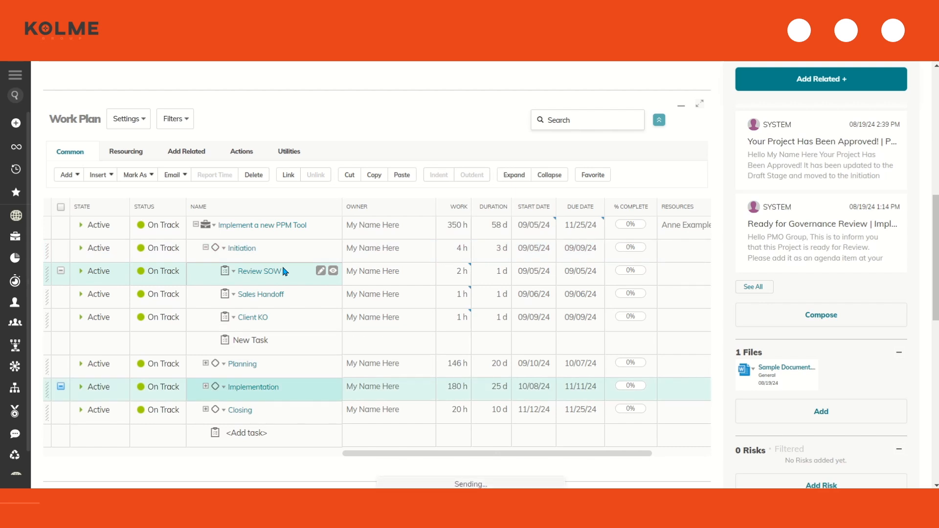
Set New Task's duration to 5 days, running 09/05/24–09/11/24
click(489, 346)
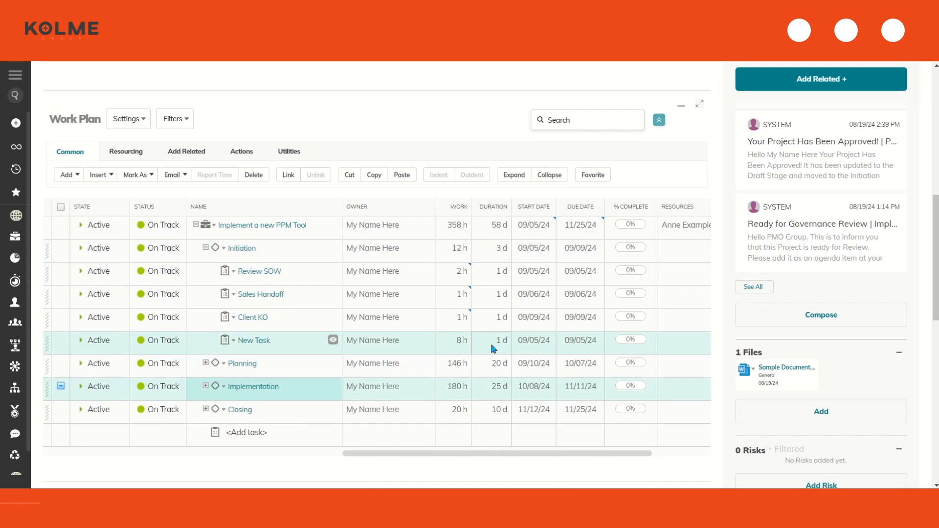
click(490, 345)
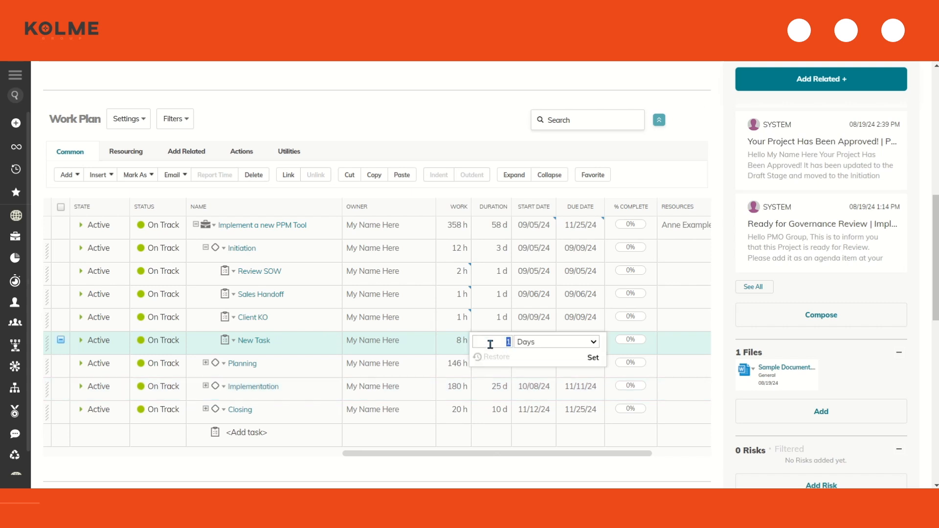
text(5)
key(Return)
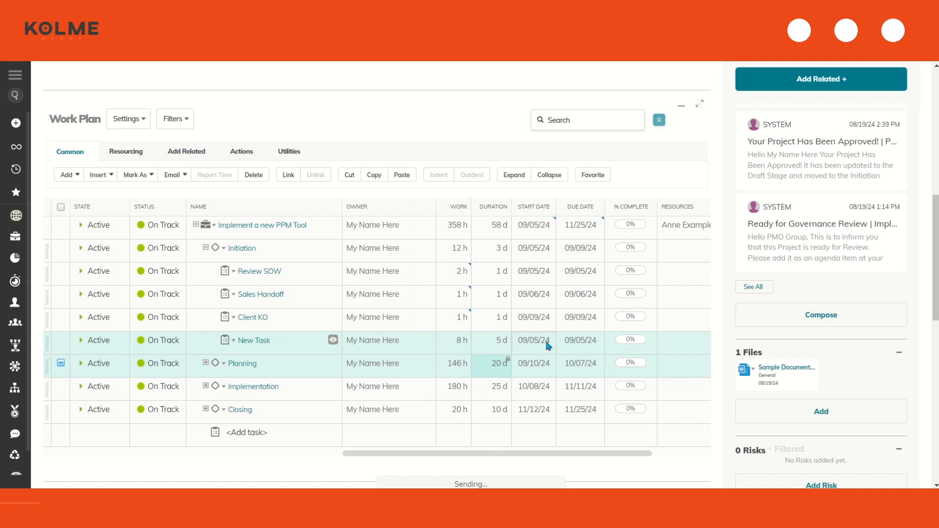
click(585, 349)
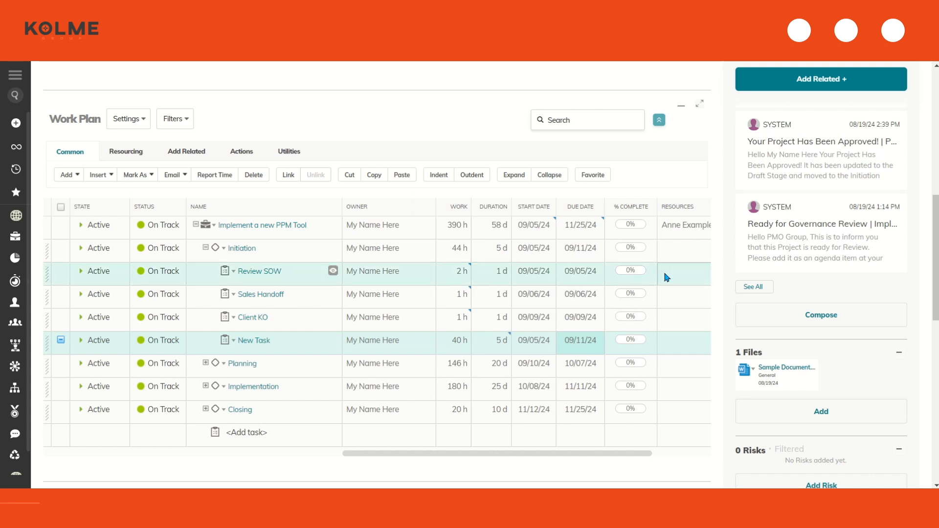
click(682, 236)
Add two more team members as project resources and save them
click(680, 237)
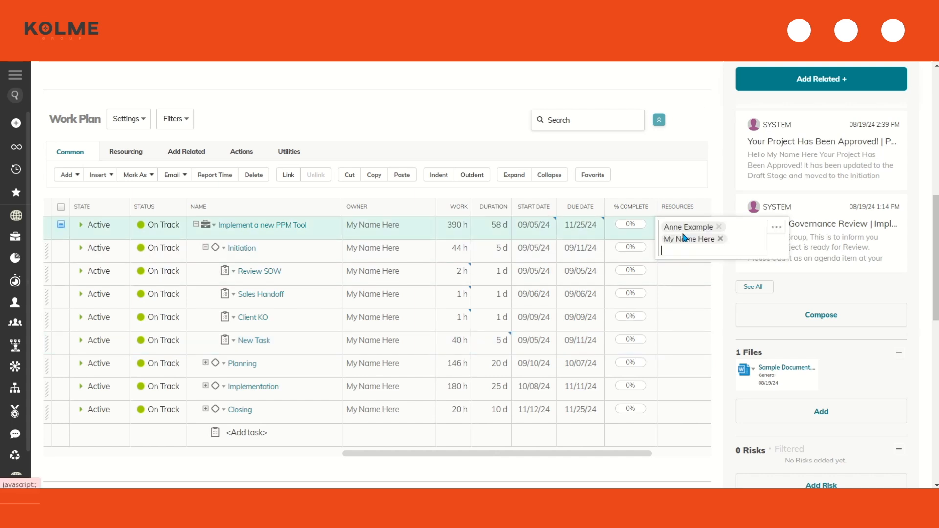
click(776, 228)
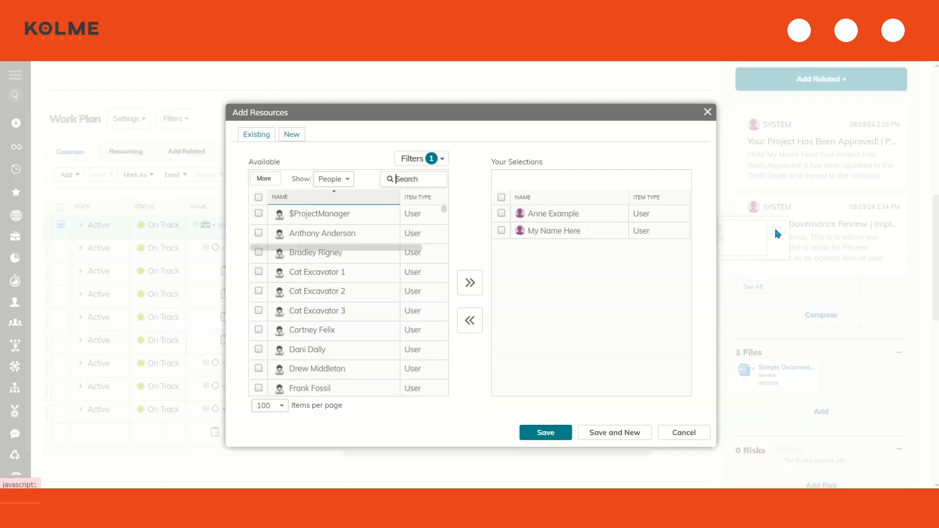
double_click(350, 240)
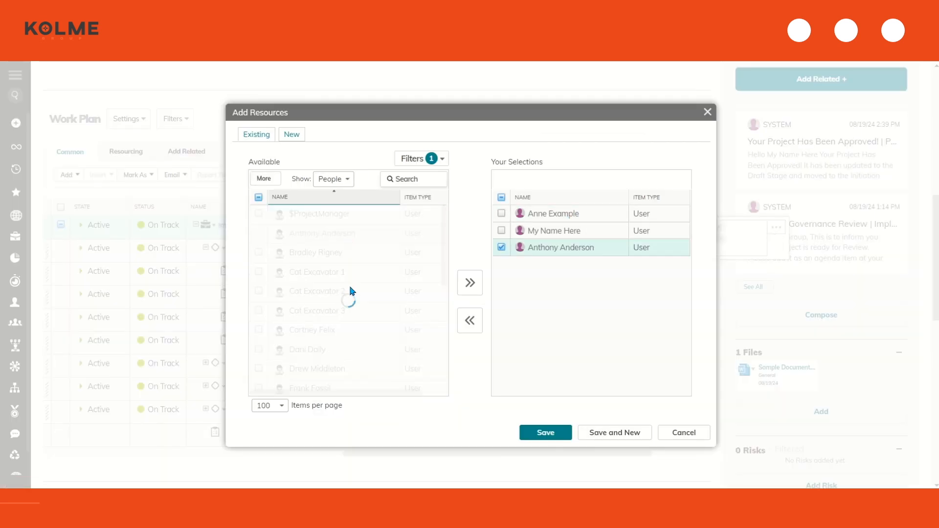
double_click(349, 329)
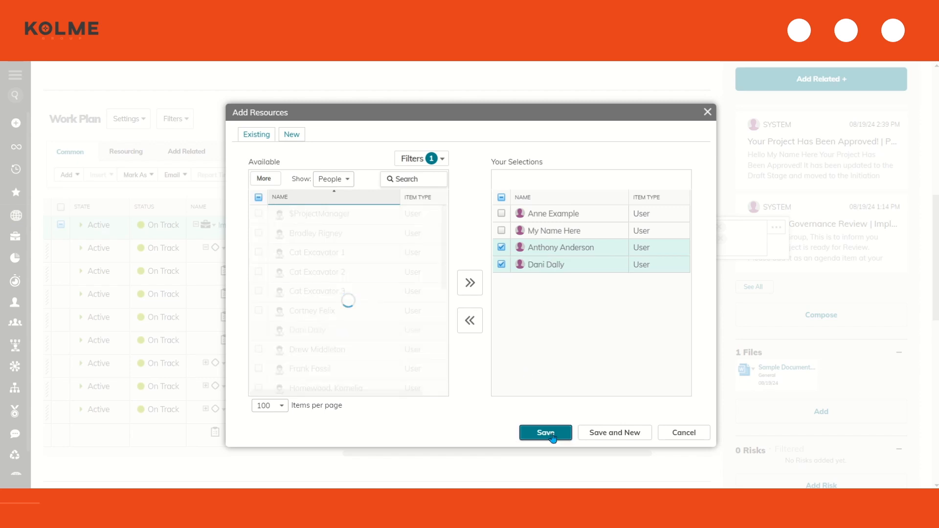
click(545, 433)
click(467, 117)
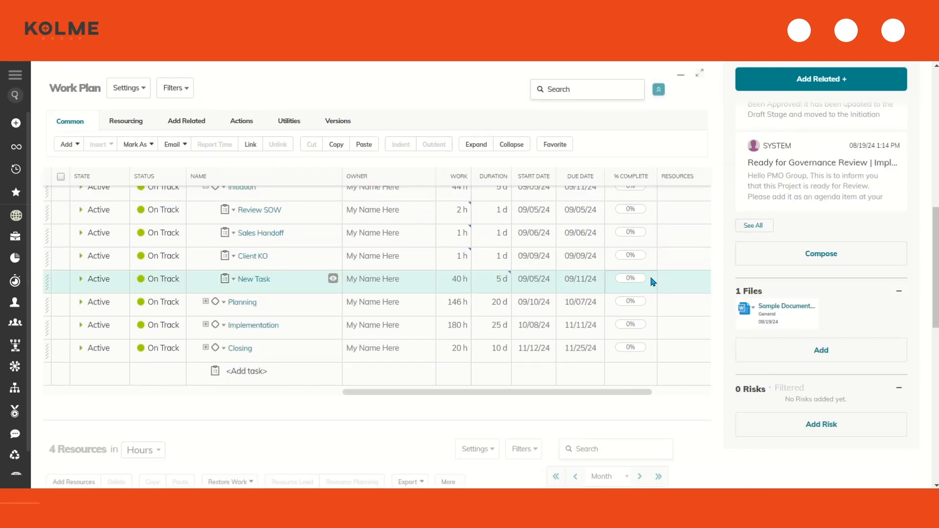
Assign the current user as the resource on the Review SOW task
click(676, 274)
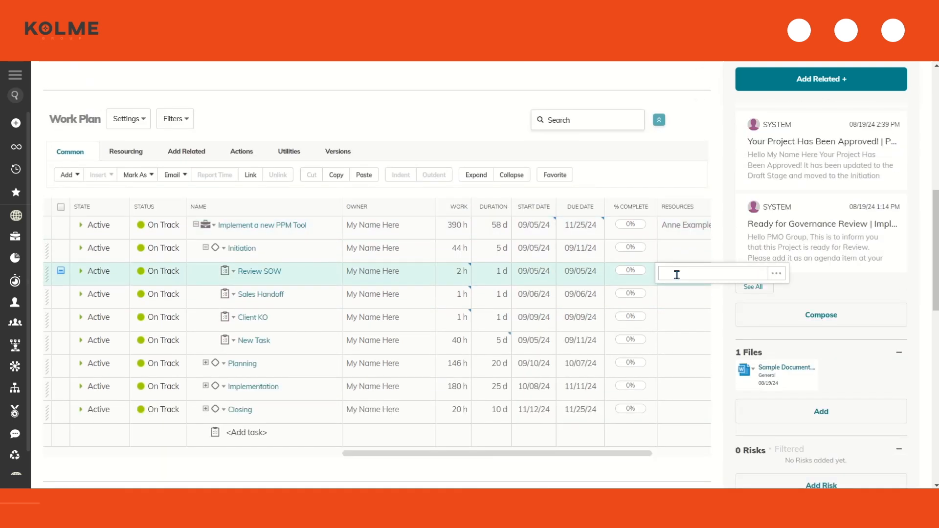
text(my name)
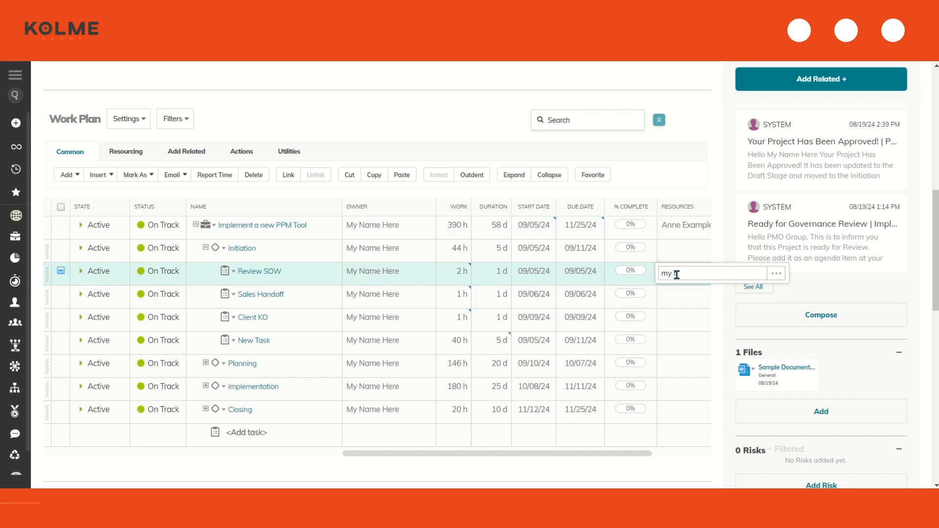
click(675, 292)
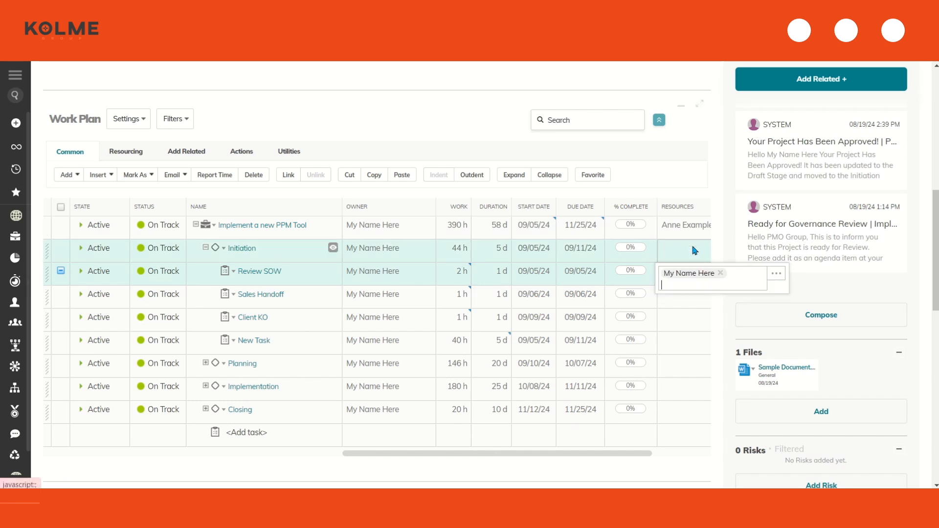
click(692, 247)
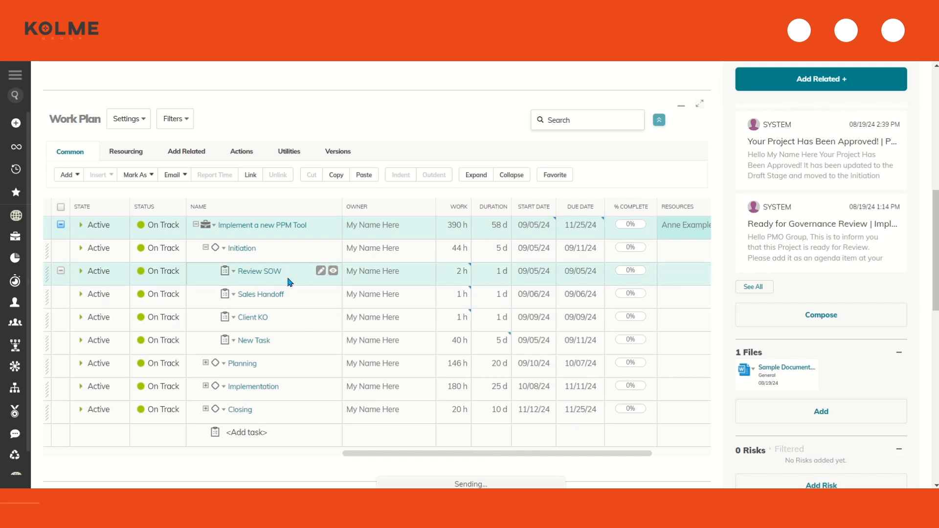
click(678, 279)
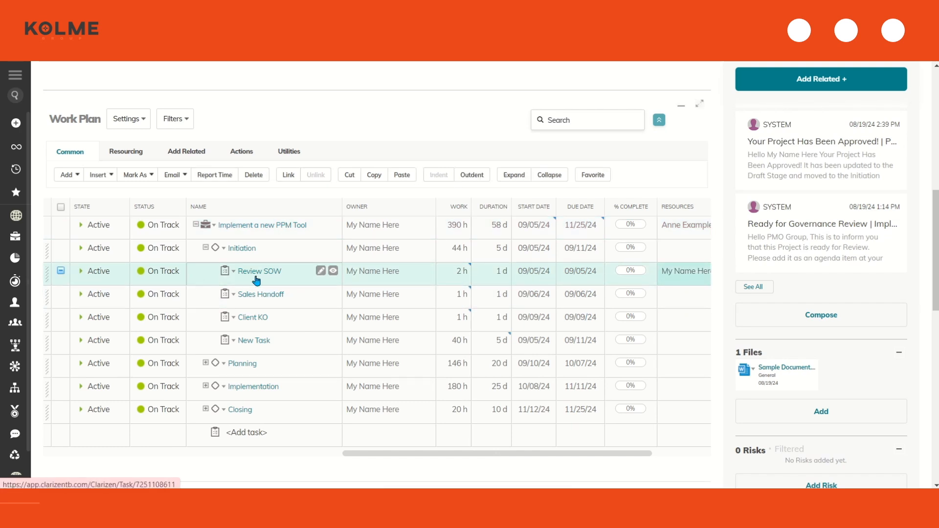
Fill the same resource down to Sales Handoff, Client KO and New Task
click(681, 277)
drag(680, 299, 686, 339)
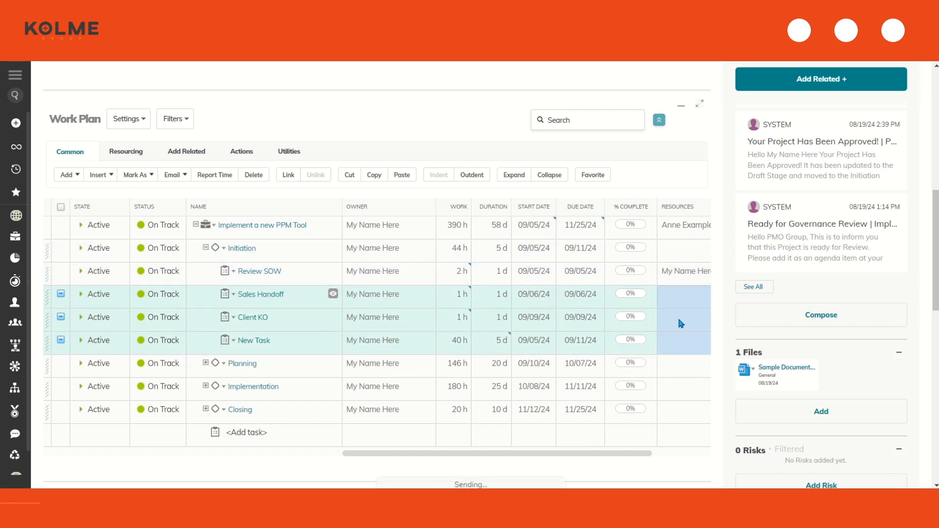
drag(602, 453, 620, 453)
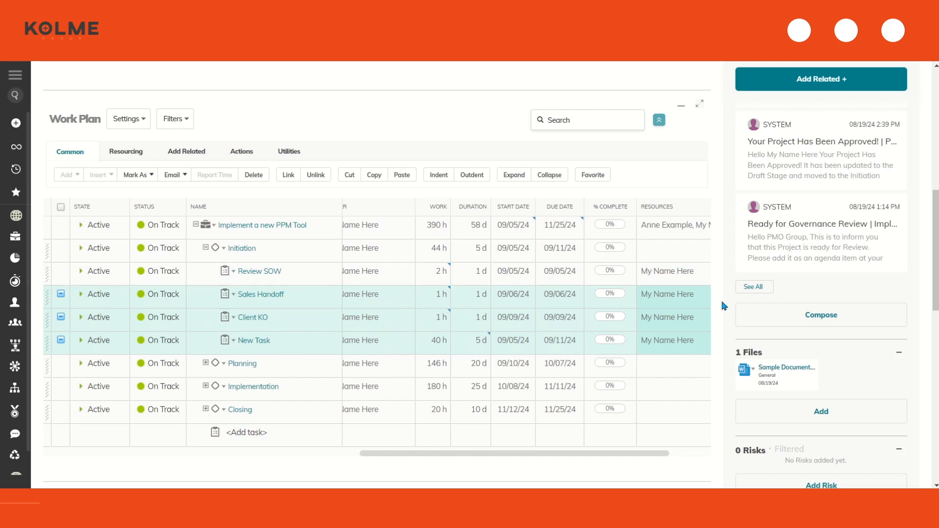
drag(645, 453, 534, 464)
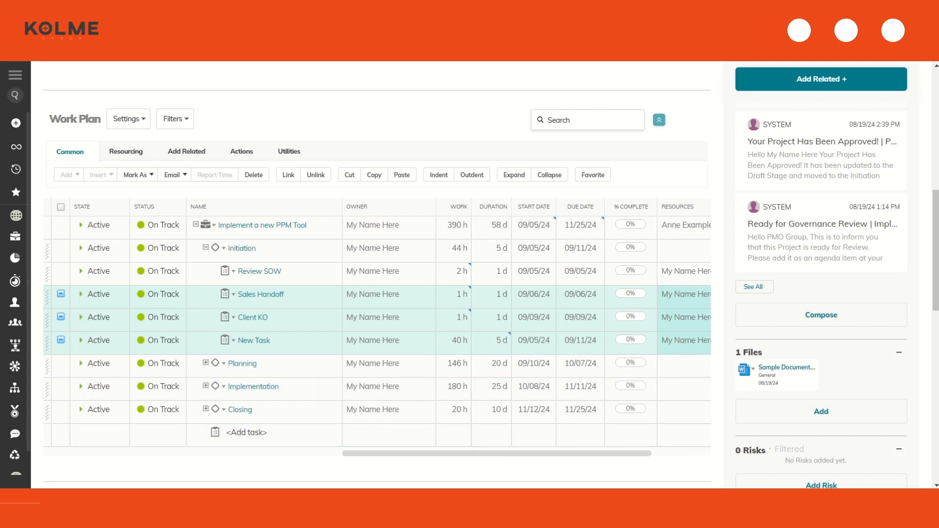
click(320, 279)
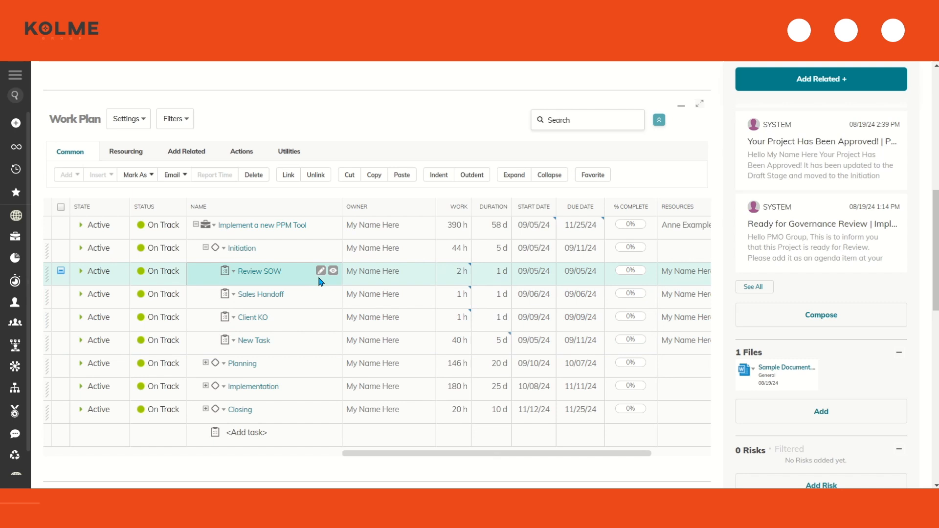
click(341, 127)
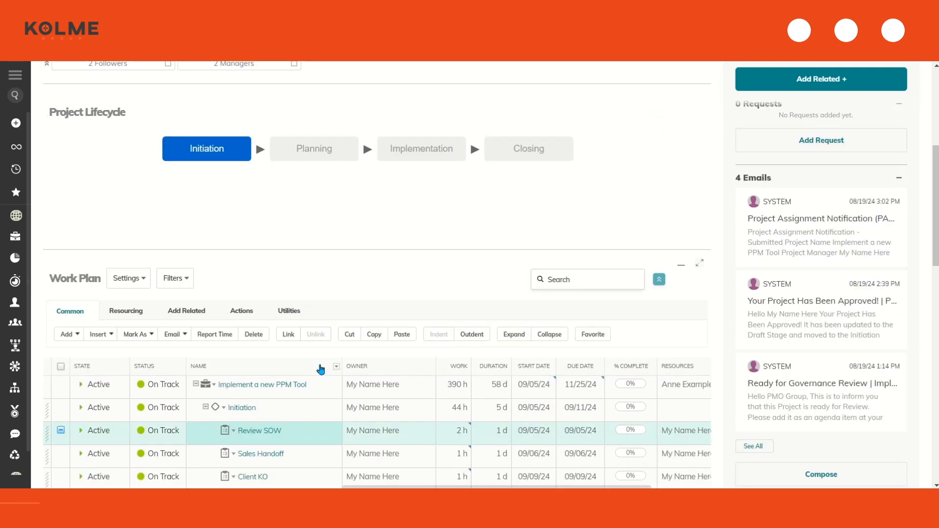
Switch to the Financials - Budget view and review budgeted costs (New Task 4,000 USD, project 39,000)
scroll(319, 309, up, 8)
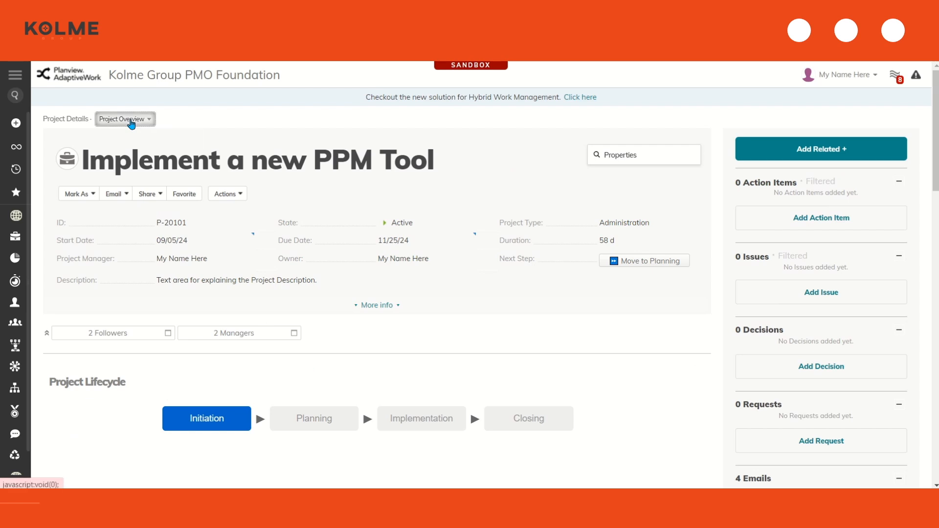
click(128, 121)
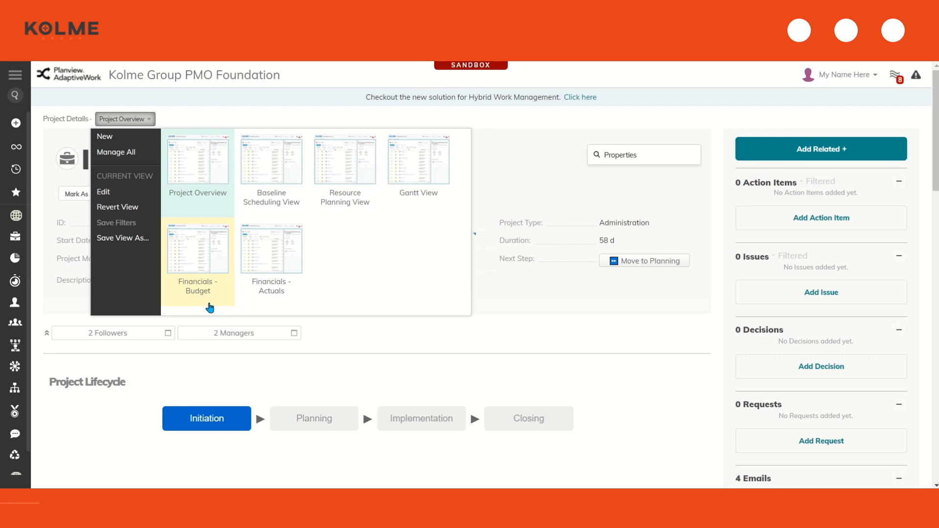
click(209, 308)
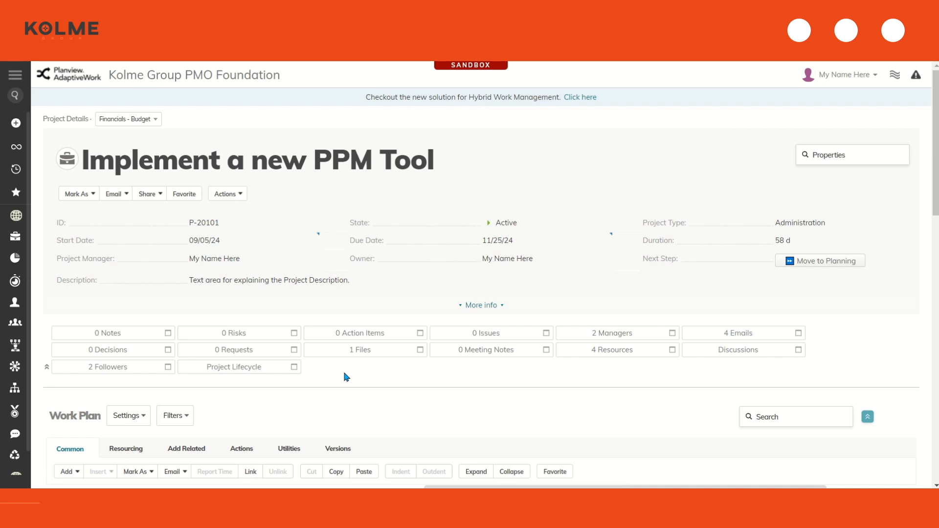
scroll(346, 377, down, 6)
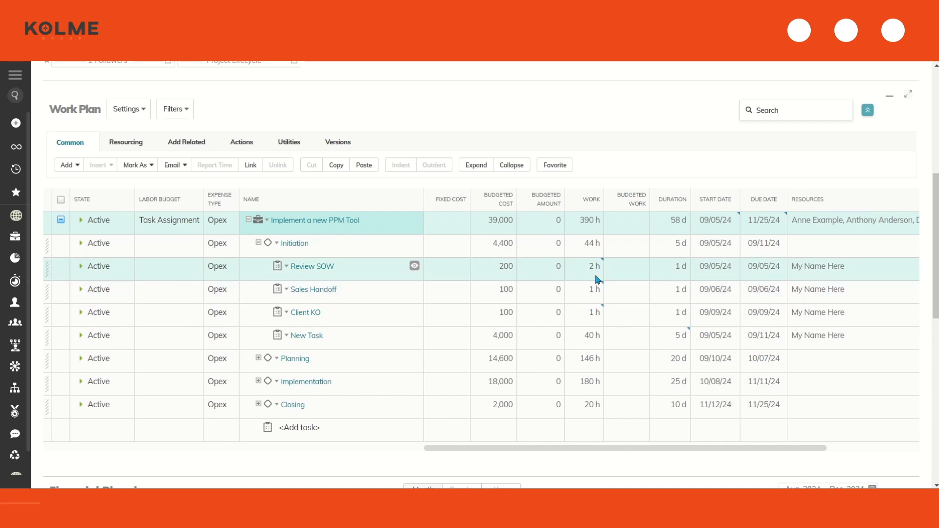
mouse_move(600, 275)
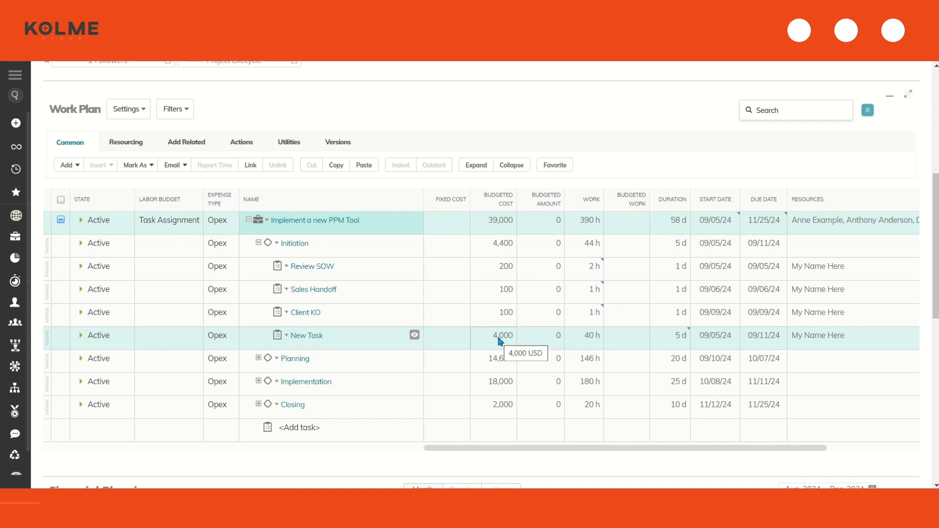
scroll(499, 341, up, 6)
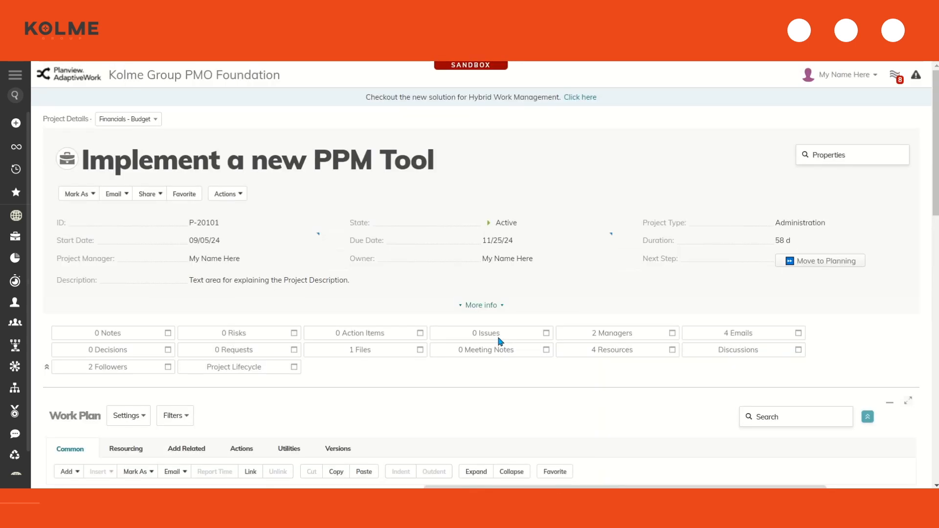
Return to the Project Overview view and save the work plan as a baseline
click(129, 119)
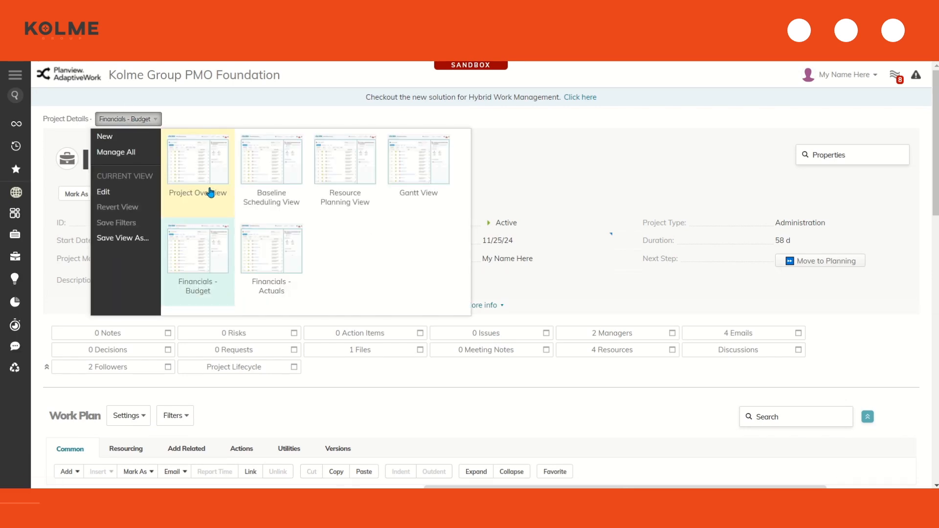
click(210, 192)
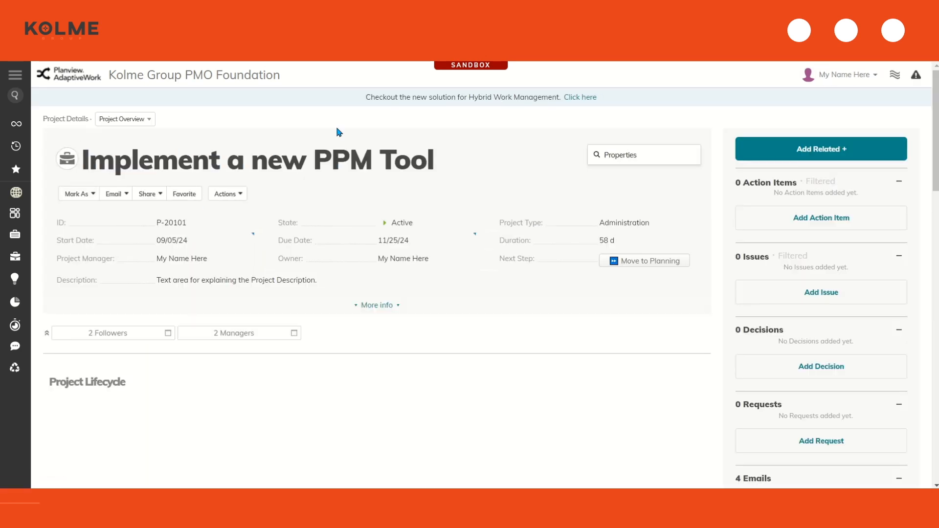
scroll(355, 198, down, 3)
scroll(353, 203, down, 3)
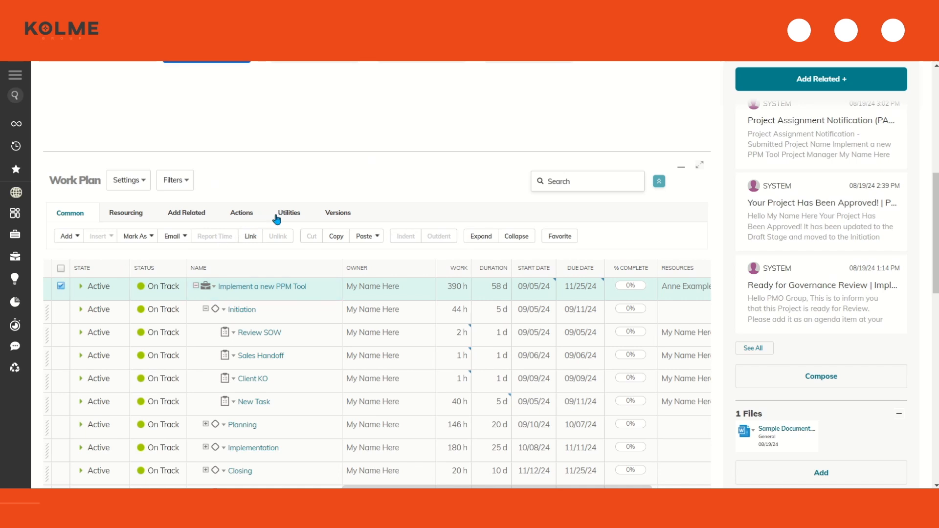
click(275, 216)
click(379, 243)
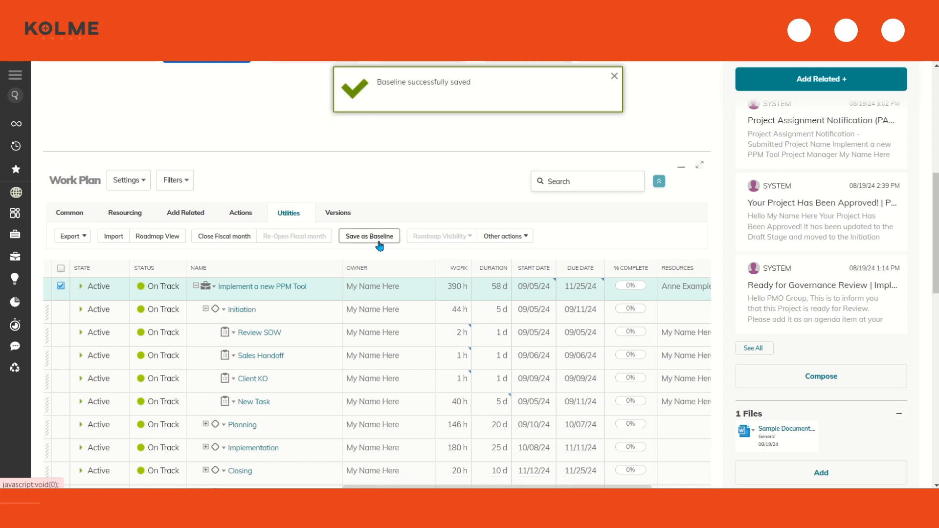
Select the Review SOW task in the work plan
scroll(379, 245, up, 8)
click(125, 119)
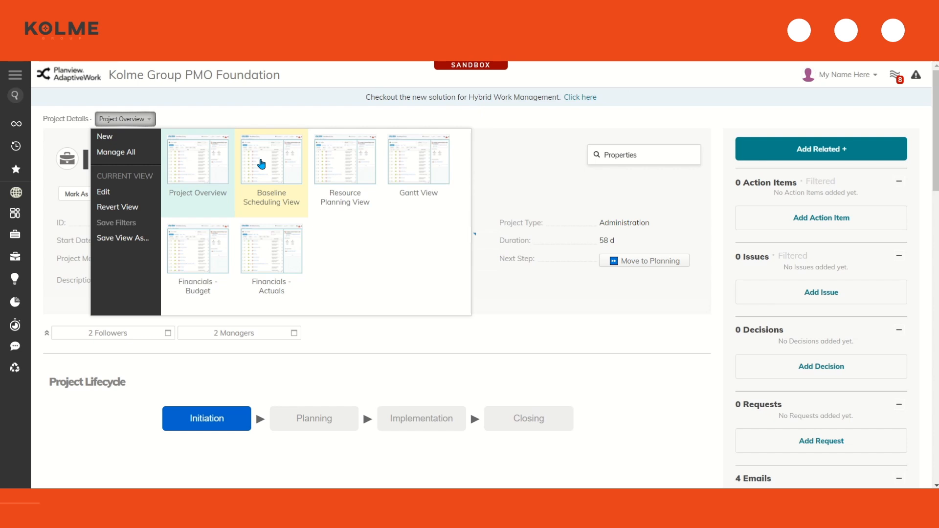
click(258, 115)
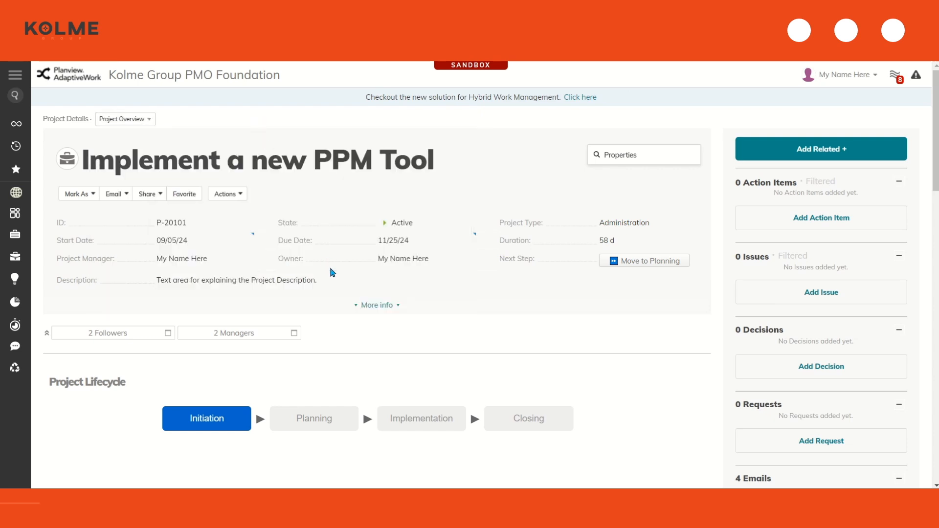
scroll(332, 272, down, 7)
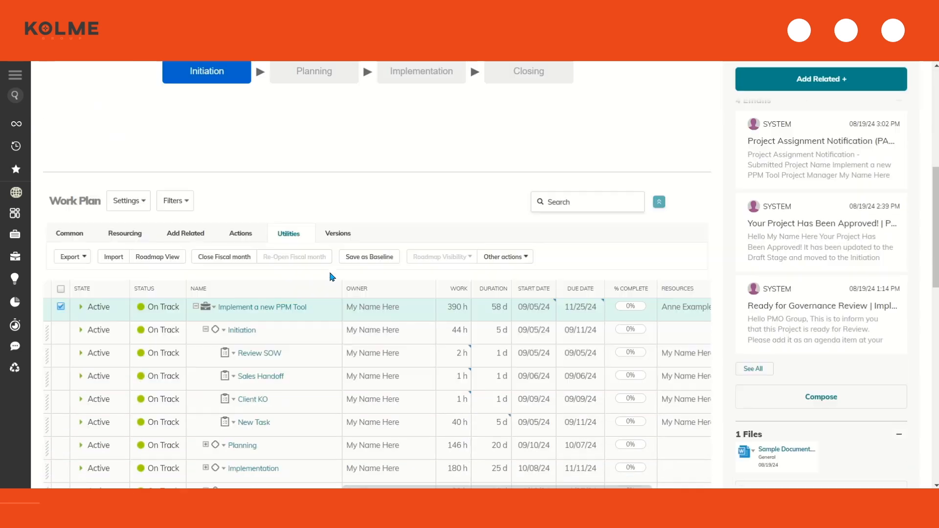
click(61, 332)
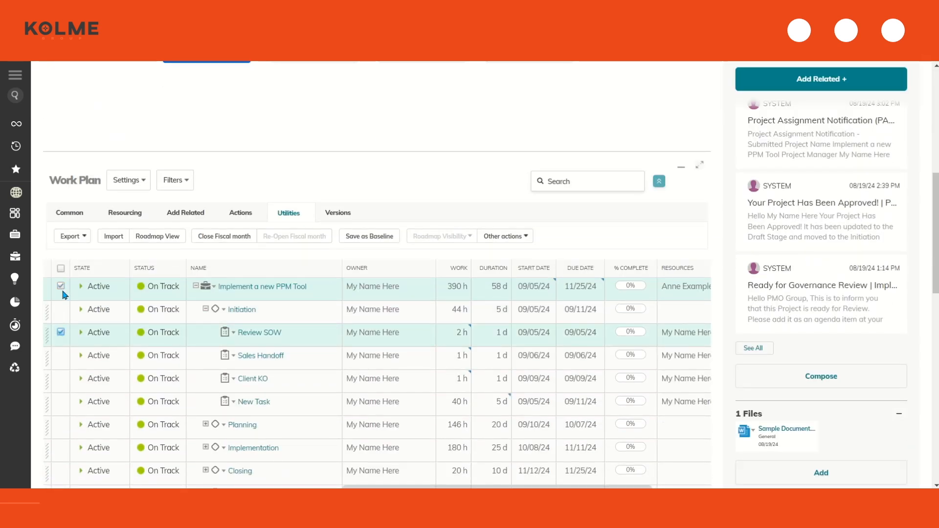
click(61, 288)
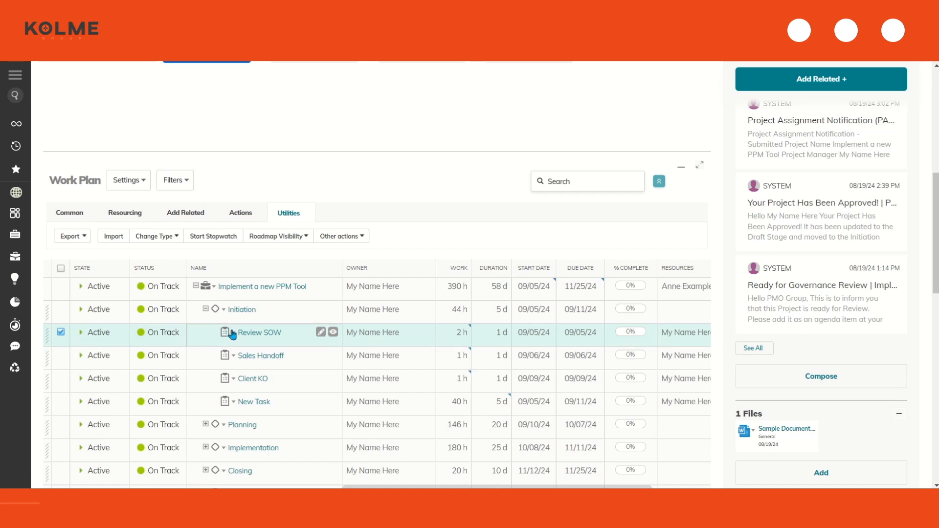
Report 1 hour on Review SOW for 08/19/24 with the comment 'reviewed sow'
click(62, 212)
click(210, 238)
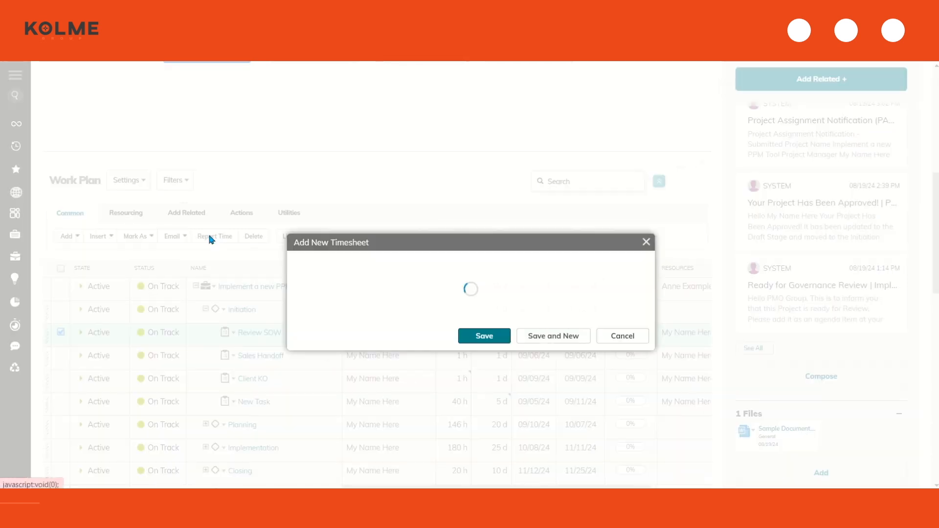
click(471, 164)
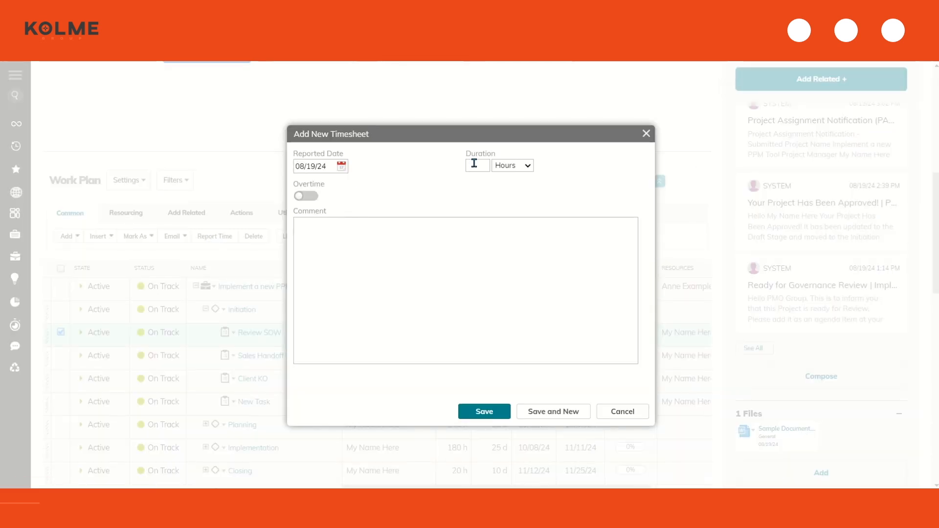
text(1)
click(469, 250)
text(reviewed sow)
click(482, 413)
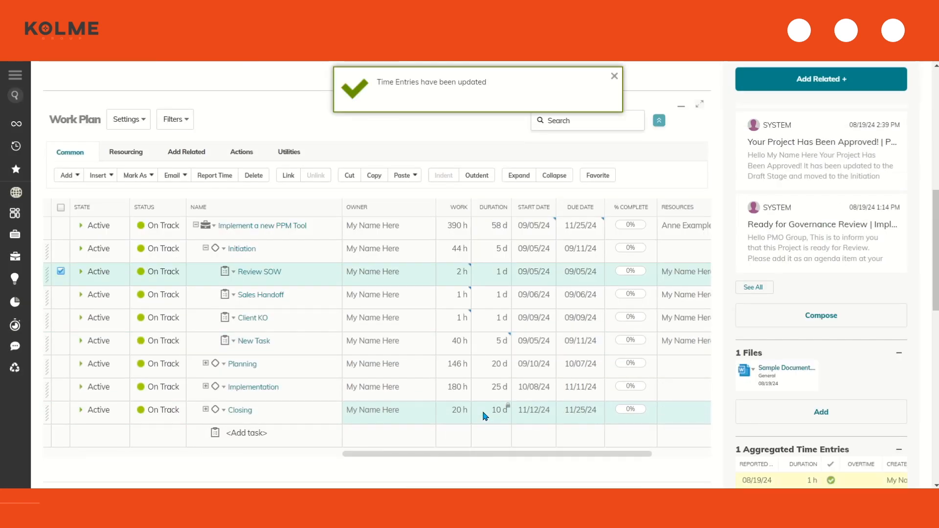
scroll(849, 324, down, 4)
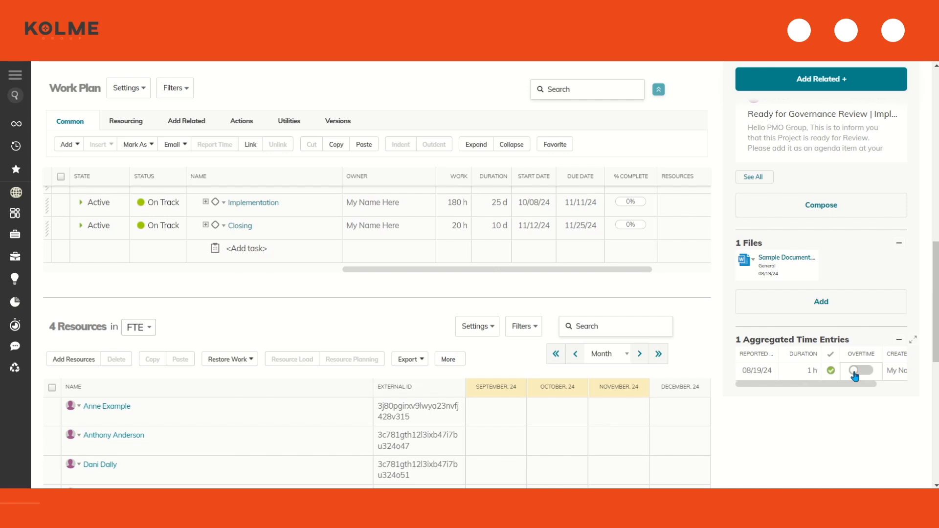
scroll(775, 384, up, 10)
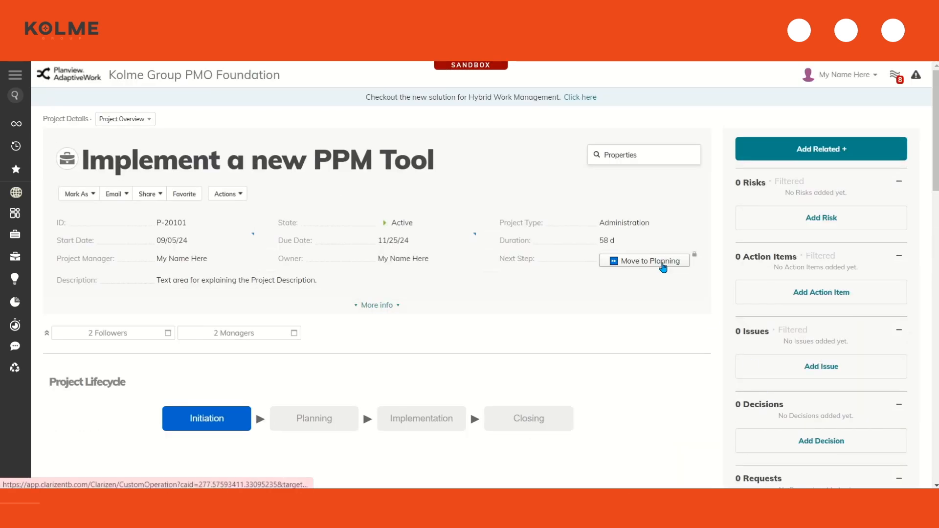
Move the project to Planning with Scope Creep left switched off
click(663, 267)
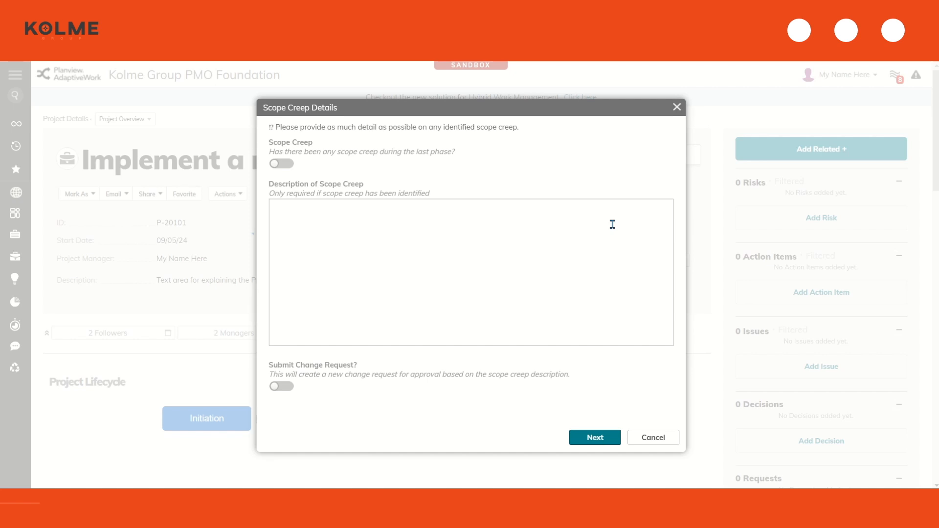
click(603, 439)
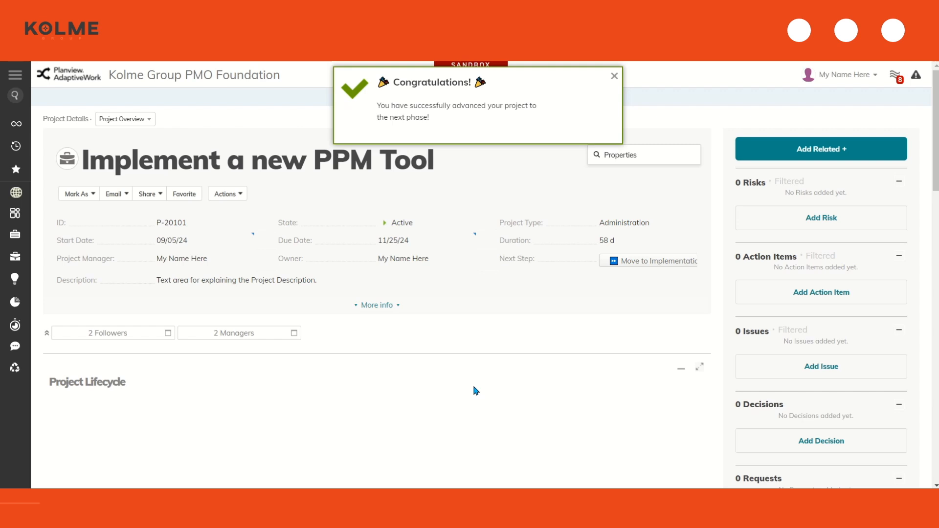
click(615, 76)
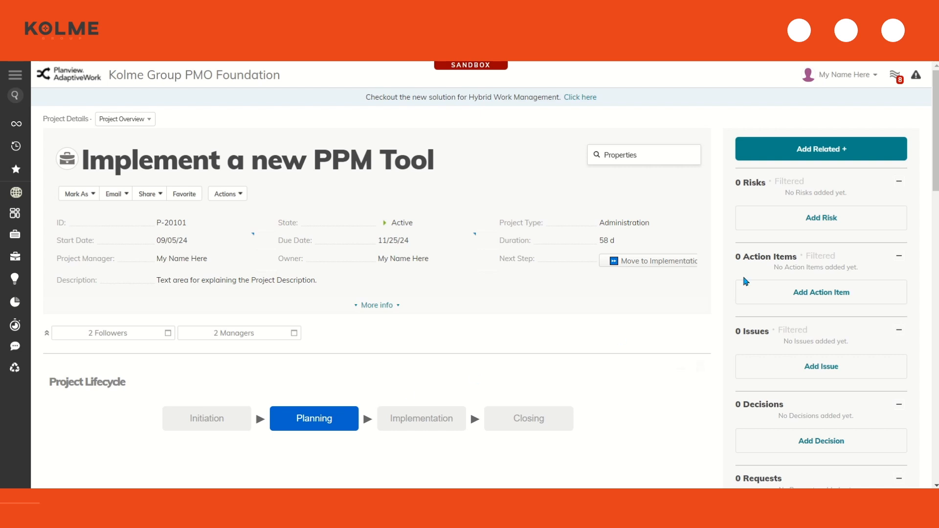
Start a new risk titled 'Risk on my Project ABC' with a short description
click(823, 219)
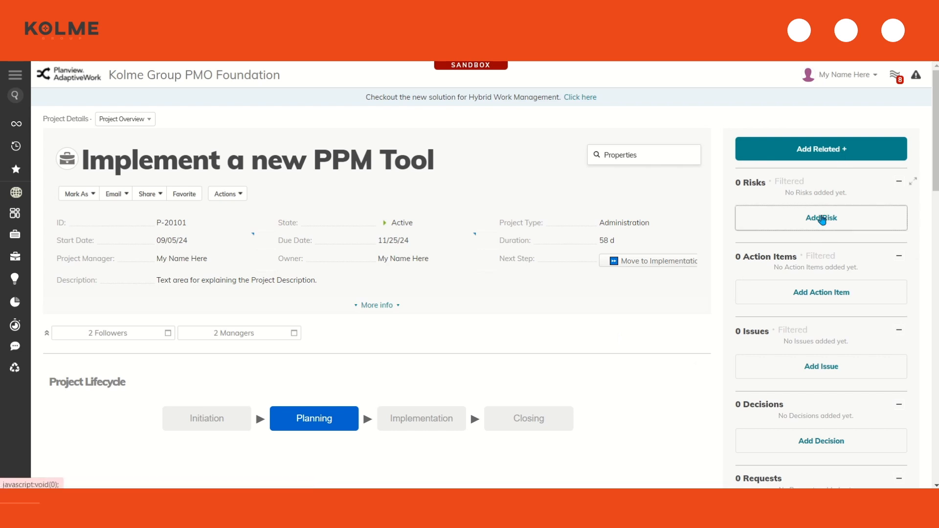
text(Risk of)
key(BackSpace)
key(BackSpace)
text(n my Proejc)
key(BackSpace)
key(BackSpace)
key(BackSpace)
text(ject ABC)
key(Tab)
text(Desci)
key(BackSpace)
text(ripion of the risk)
Set impact 5, add response plan 'I will respond to this risk by...', and save the risk
scroll(698, 248, down, 3)
click(425, 261)
text(5)
click(374, 341)
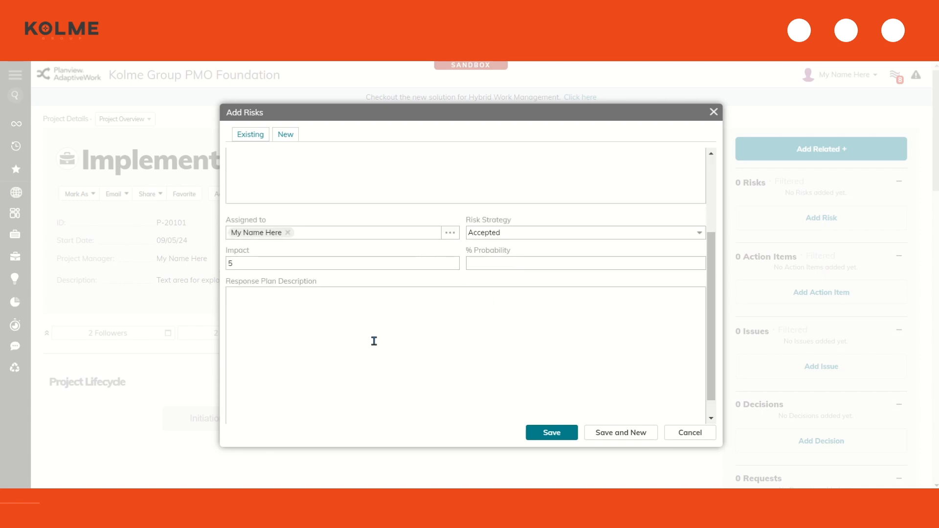
scroll(374, 342, down, 1)
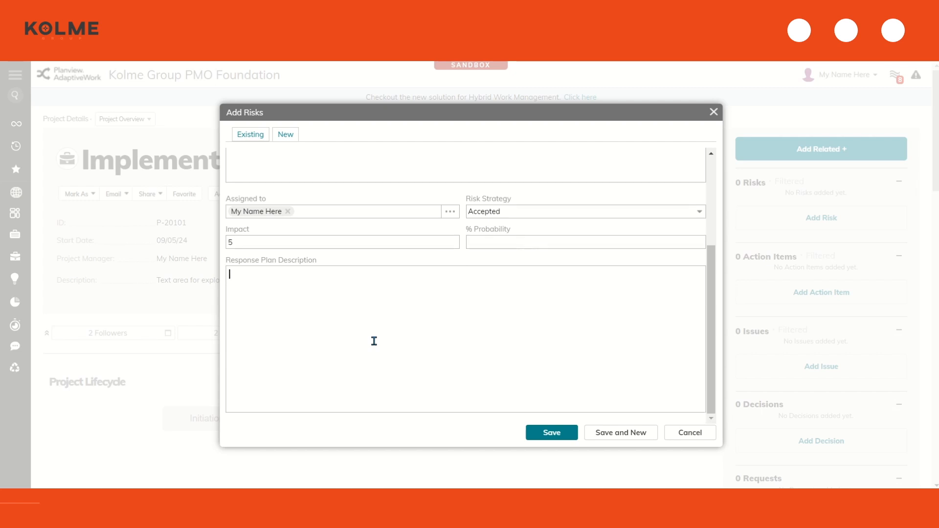
text(I will respond to this risk )
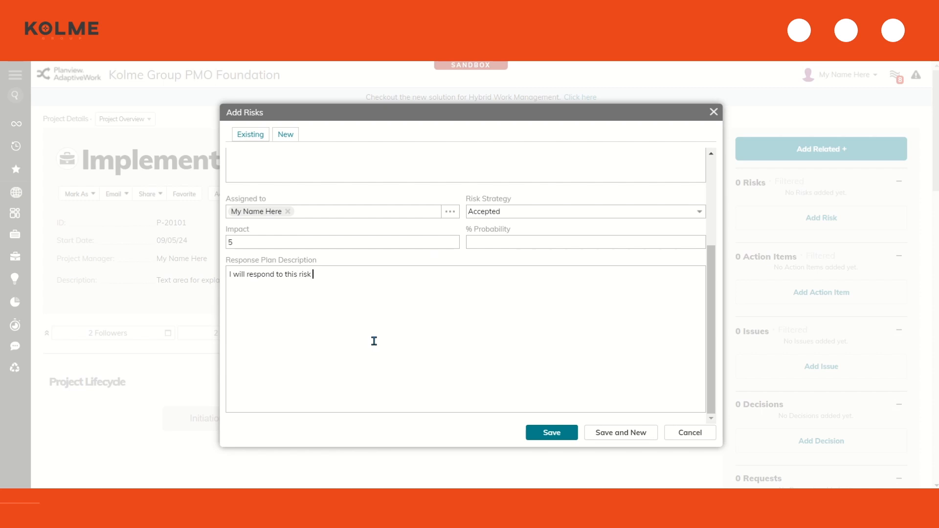
text(by...)
click(574, 434)
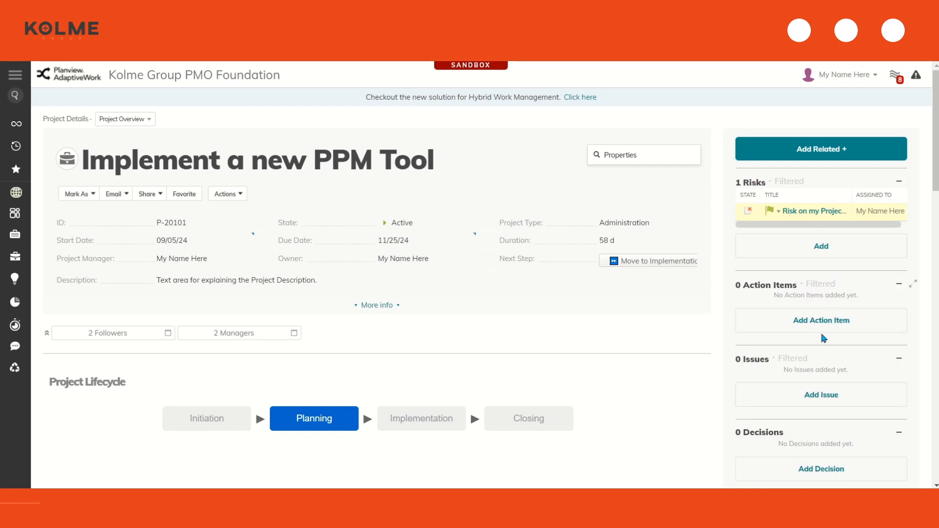
click(829, 320)
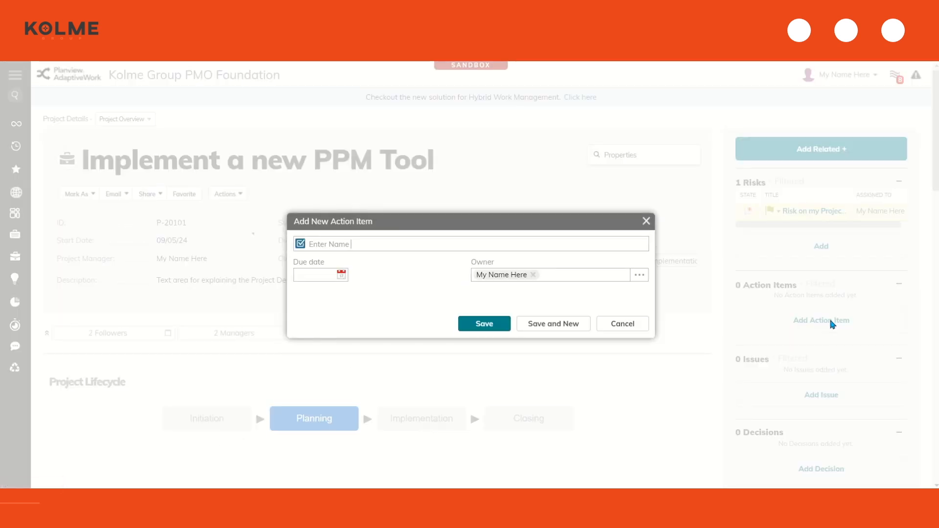
Create the action item 'Order vital equipment' due 08/21/24 and save it
text(Order vital equipment)
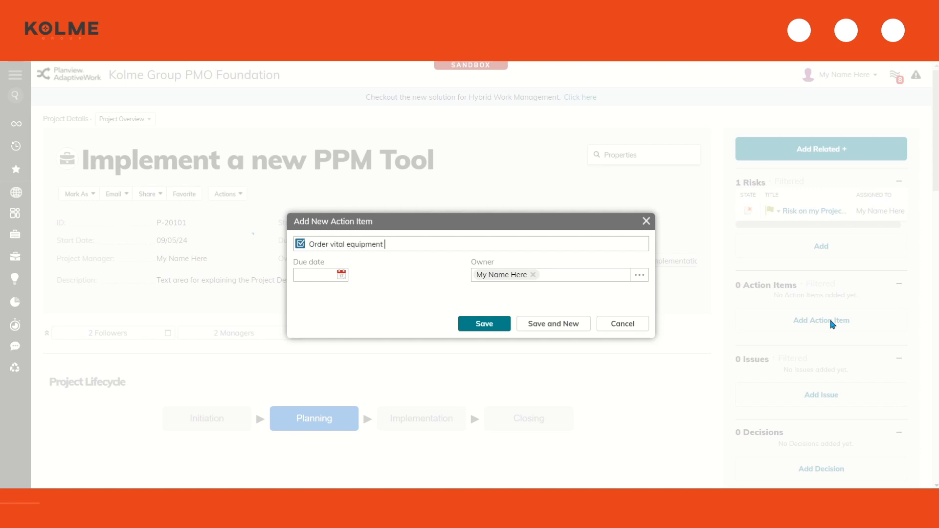
click(342, 274)
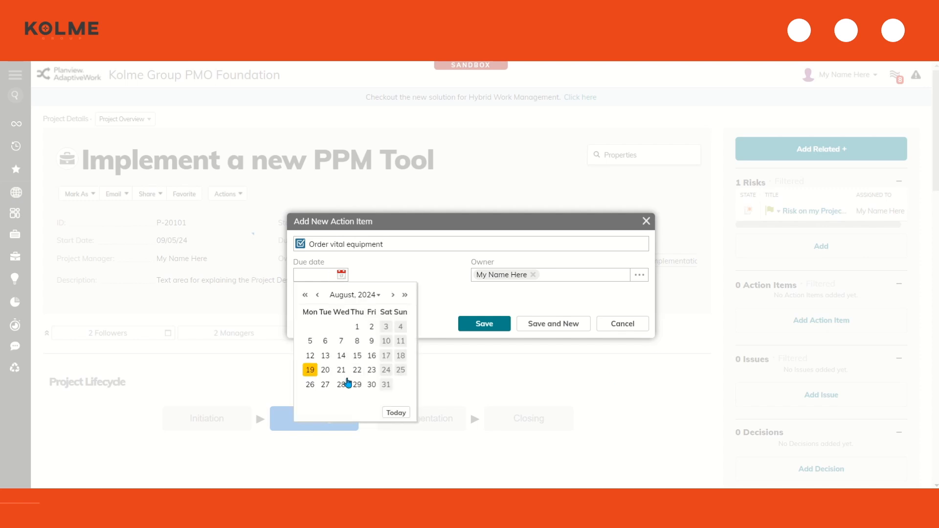
click(356, 371)
click(484, 324)
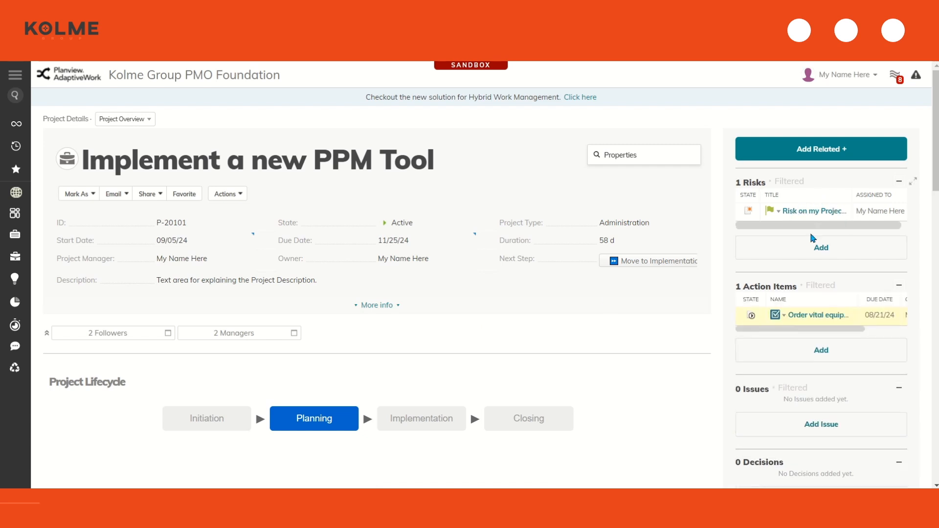
mouse_move(823, 326)
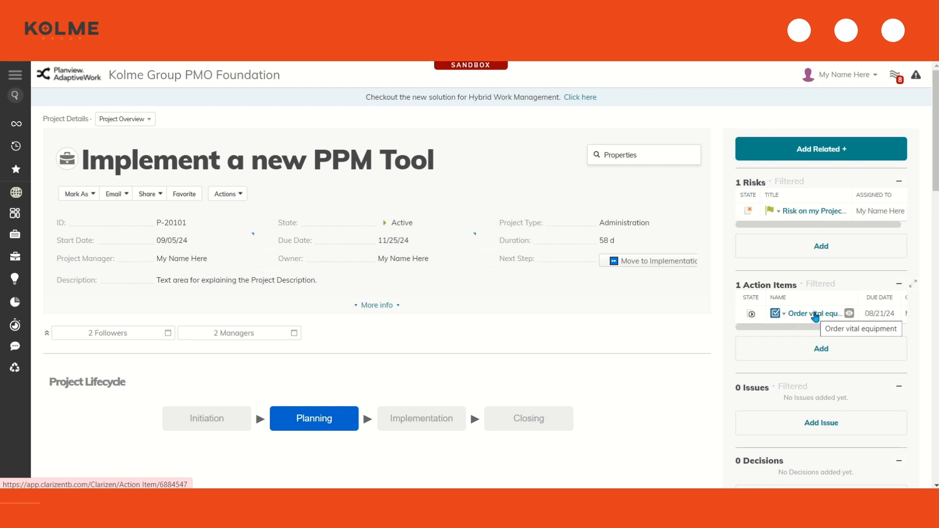
Mark the Initiation phase of the work plan as Complete
scroll(816, 317, down, 7)
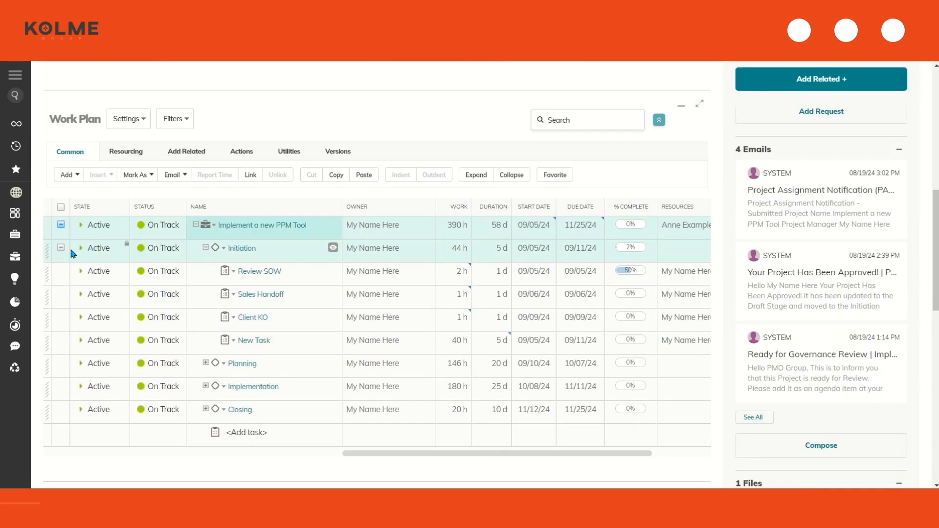
click(61, 248)
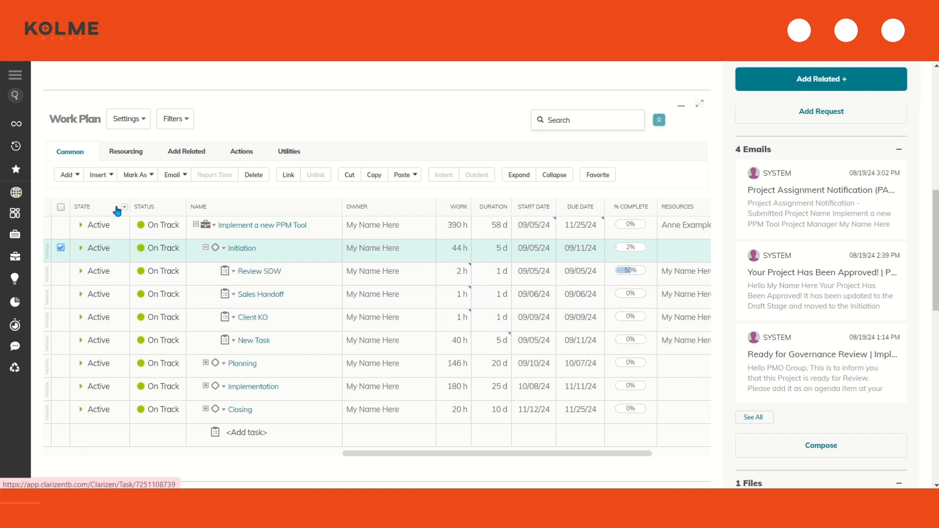
click(133, 176)
click(145, 269)
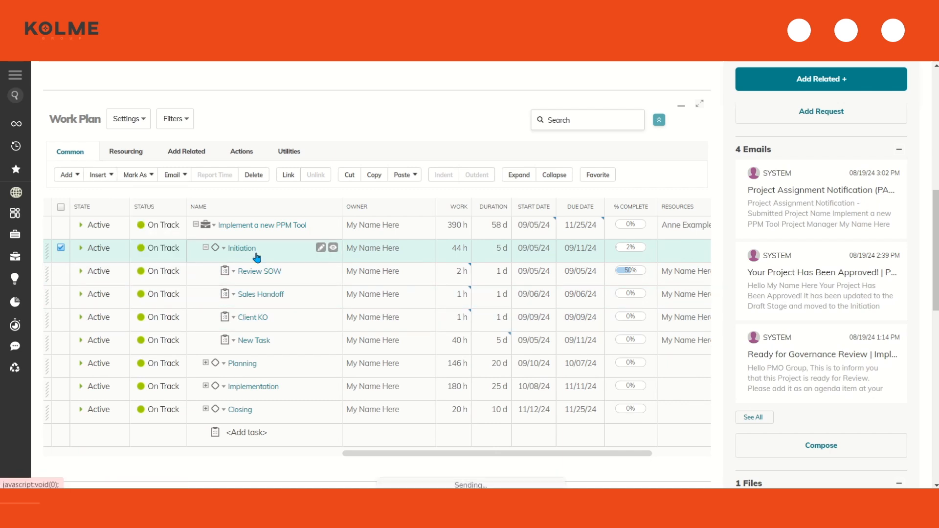
Mark the Planning phase as Complete, then begin moving the project to Implementation
click(204, 249)
click(252, 269)
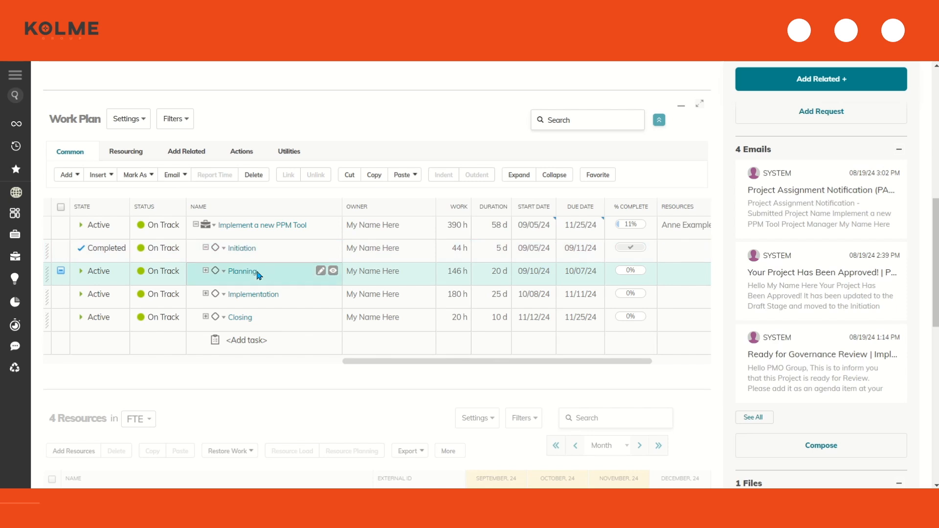
click(206, 272)
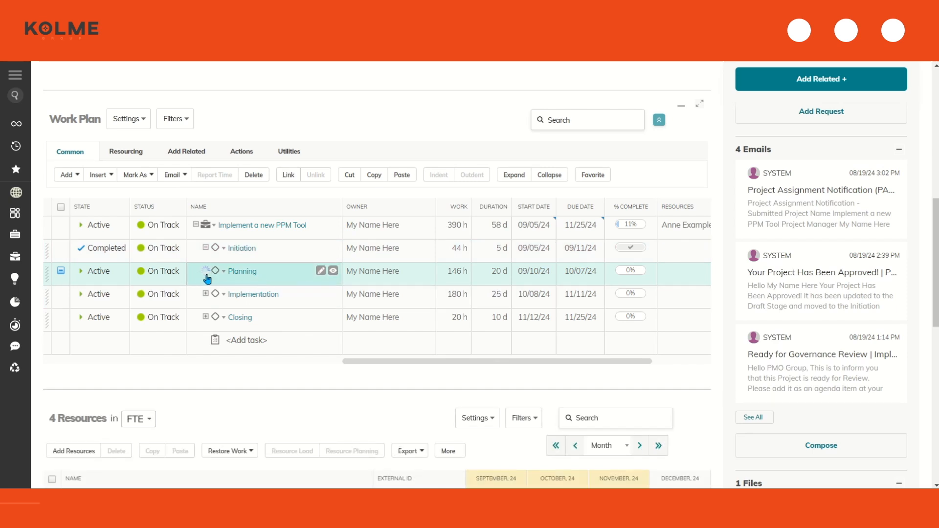
scroll(287, 316, up, 5)
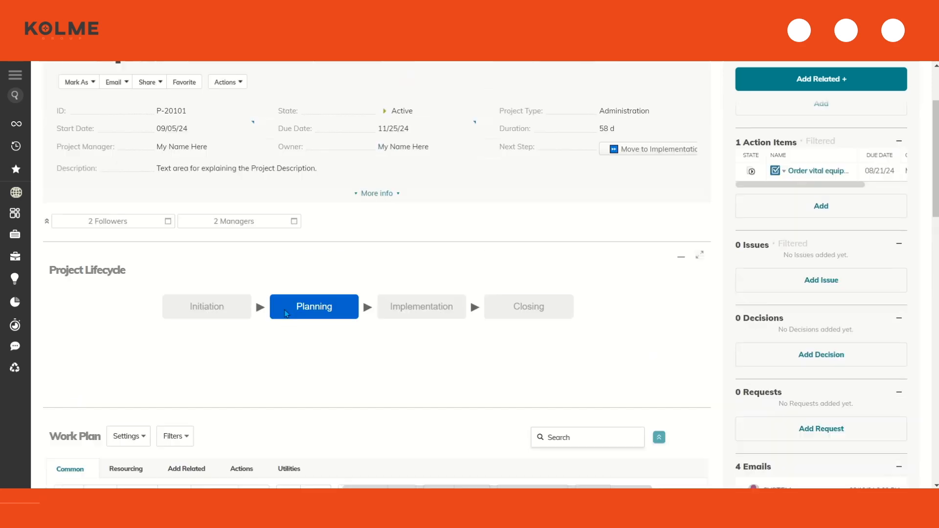
scroll(288, 294, up, 2)
scroll(487, 370, down, 8)
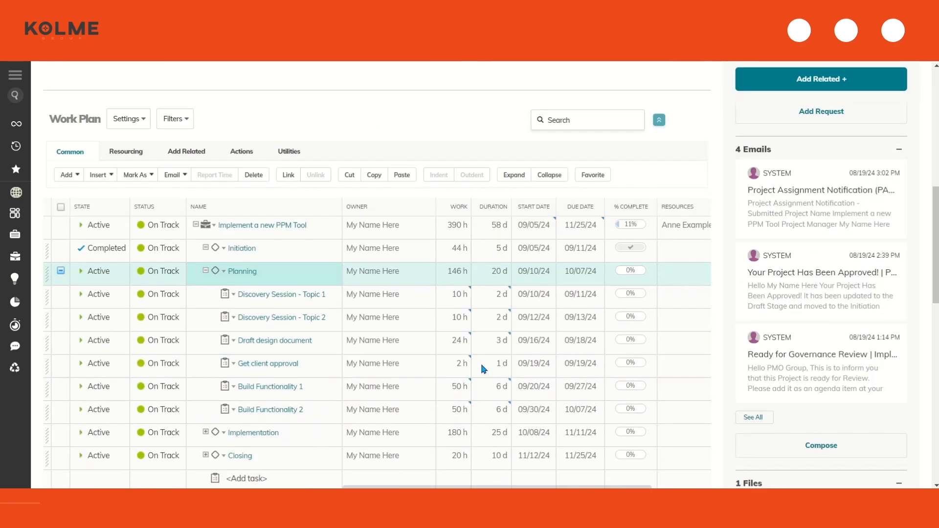
click(61, 271)
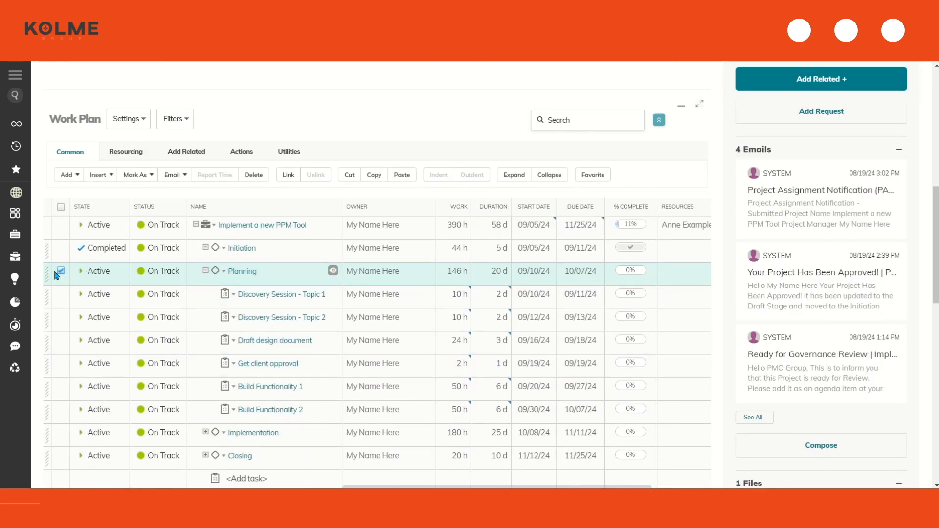
click(142, 176)
click(141, 266)
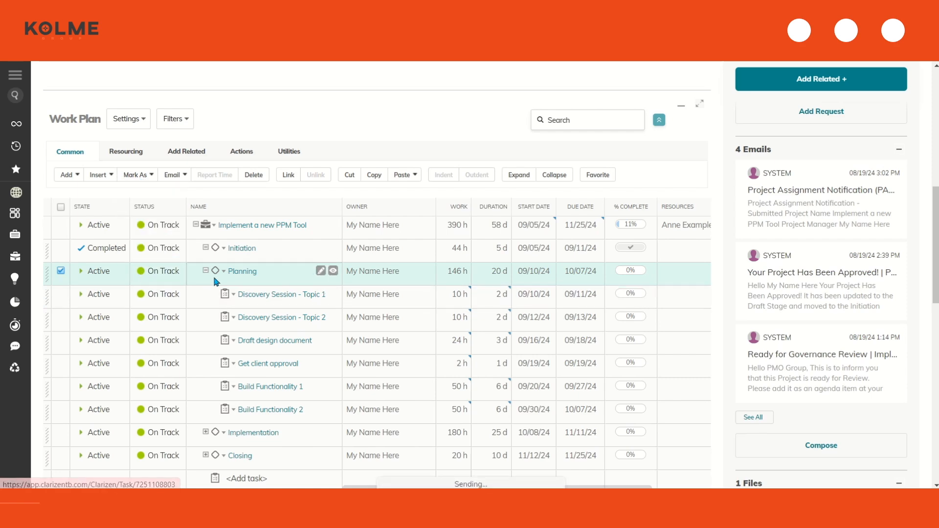
scroll(455, 351, up, 9)
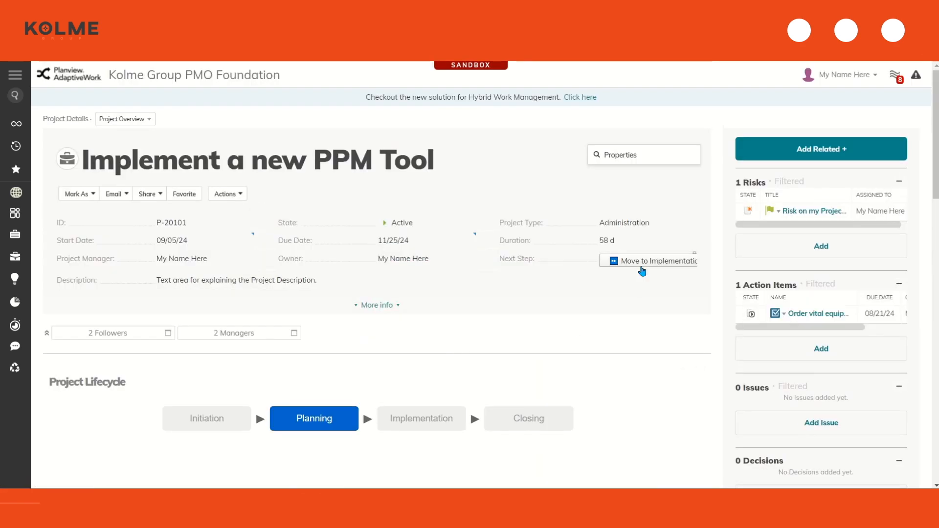
click(648, 263)
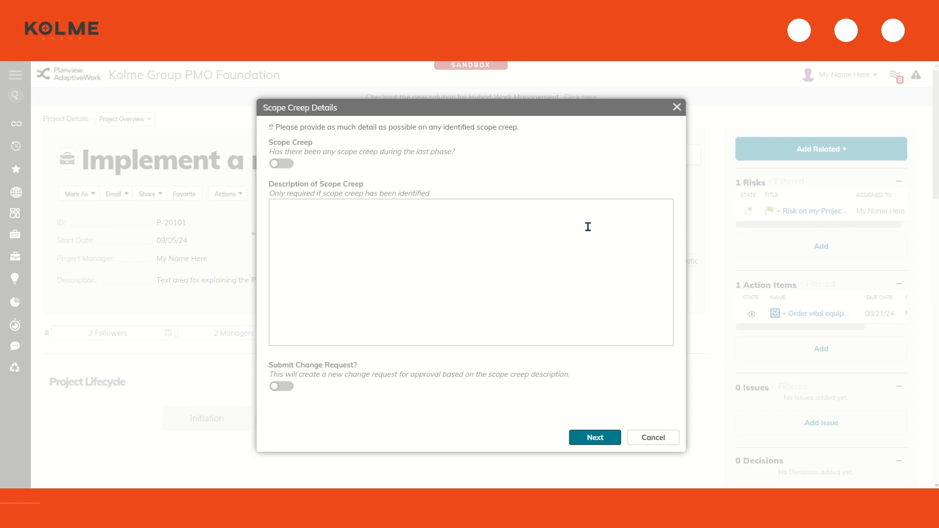
Report scope creep 'The vital equipment to order is on back order - schedule may be inpacted.' and advance
click(280, 164)
click(340, 287)
text(The vital equipment to order is on back ord)
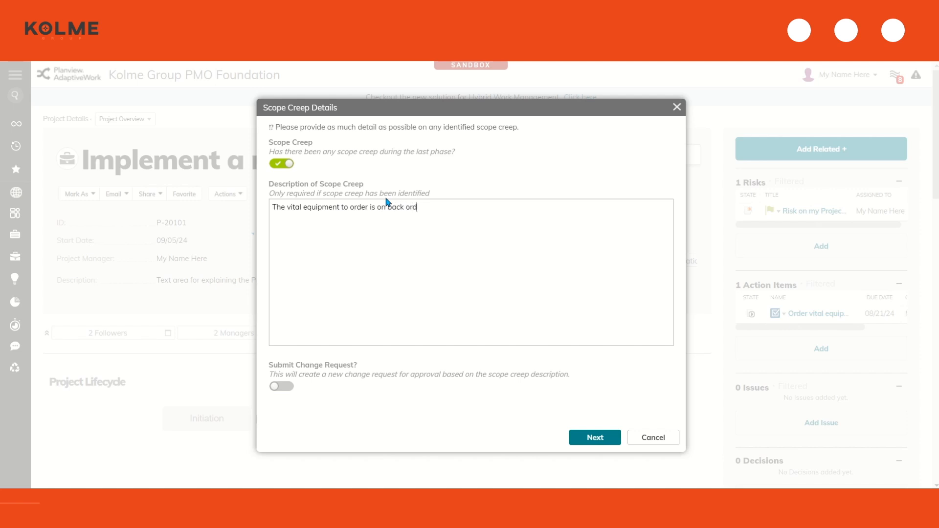
text(er - schedule may be in)
text(pacted.)
click(607, 437)
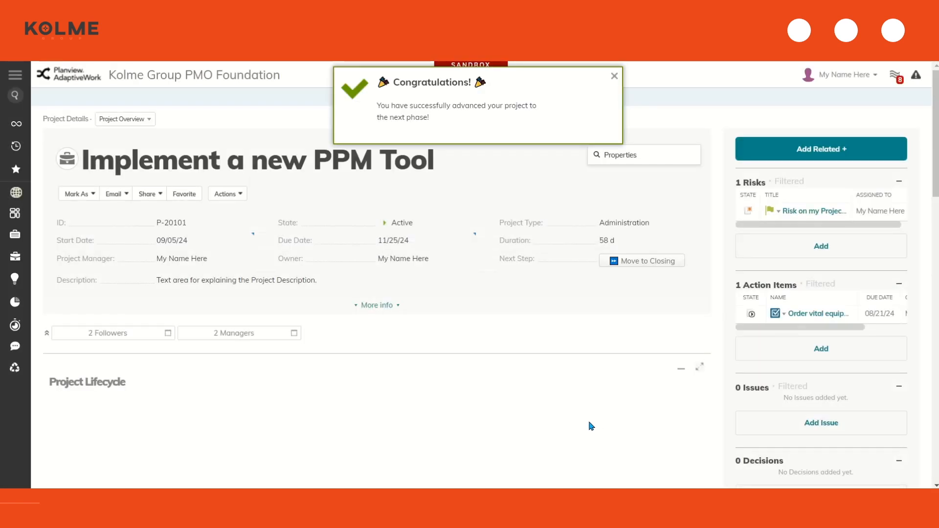
Read the new scope creep discussion post, closing the new-discussion editor without posting
scroll(590, 426, down, 3)
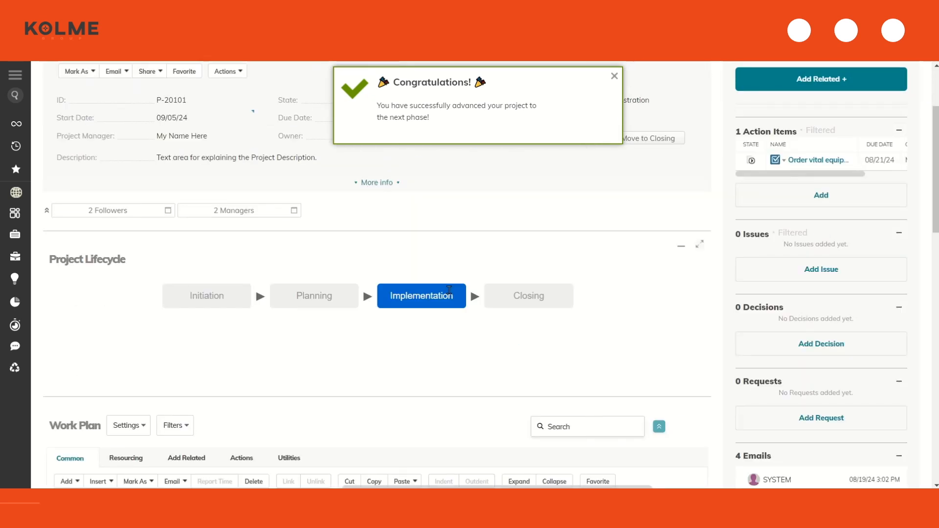
scroll(449, 290, down, 1)
scroll(449, 290, down, 5)
scroll(455, 291, down, 9)
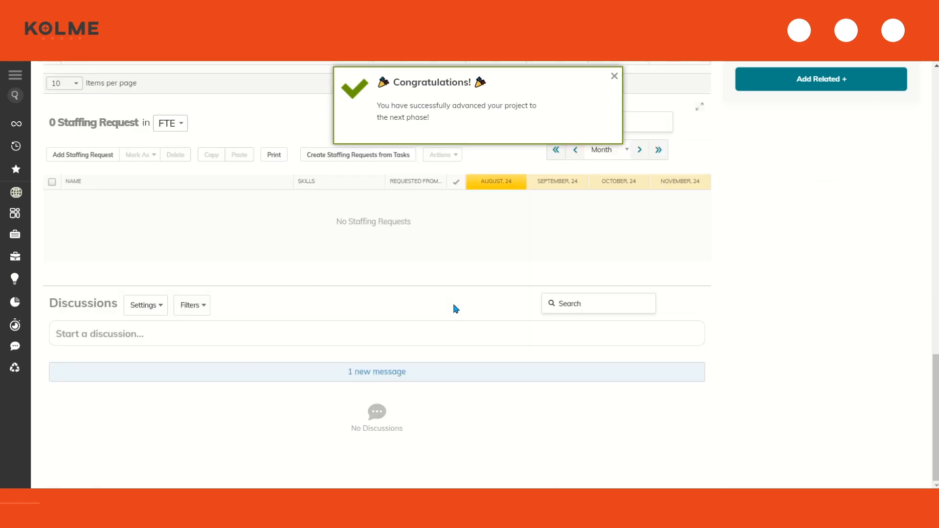
click(389, 381)
scroll(389, 373, down, 1)
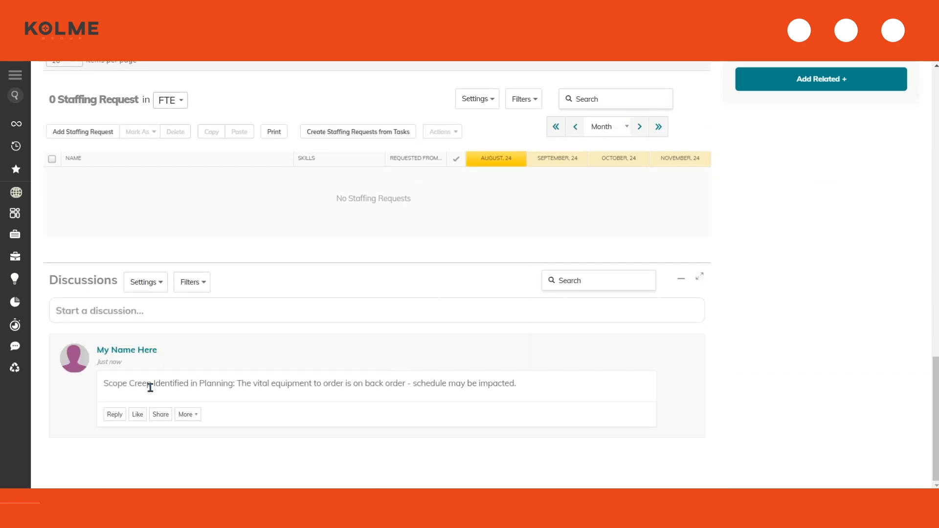
drag(105, 382, 538, 386)
click(234, 397)
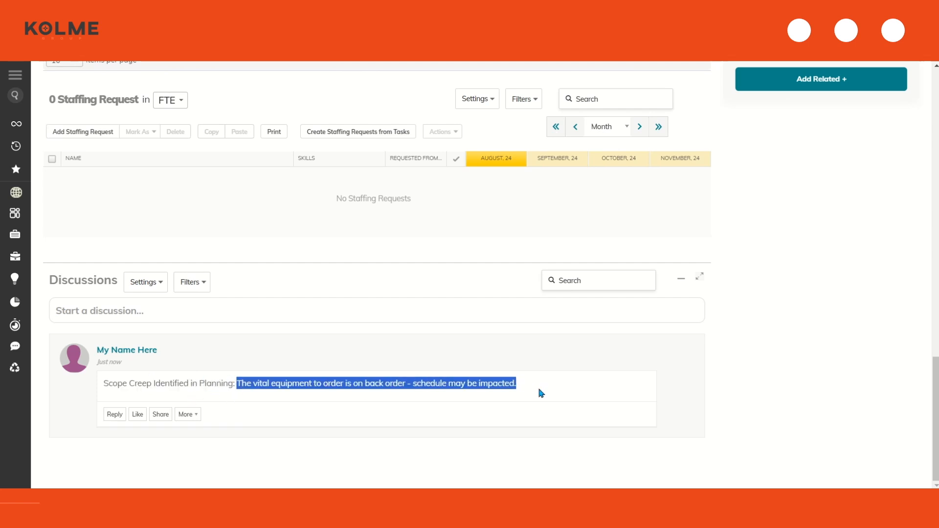
click(438, 321)
click(760, 309)
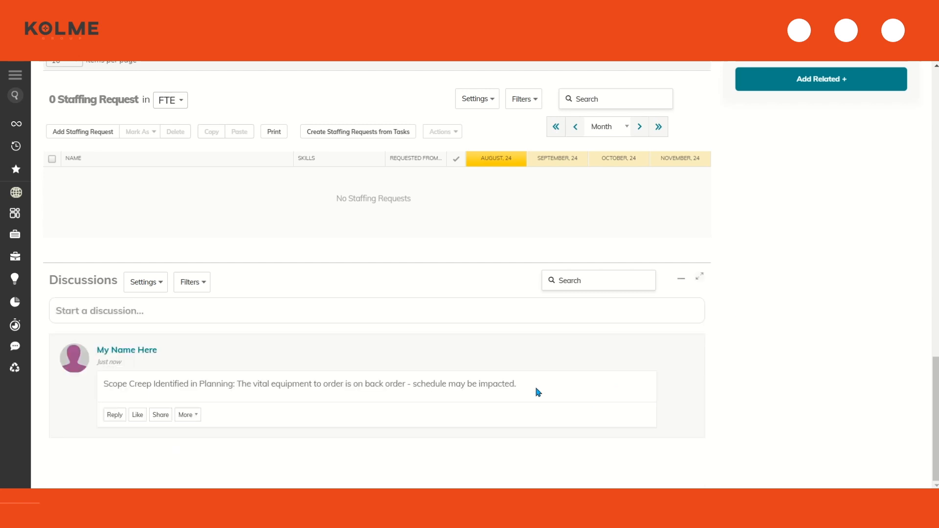
Return to the top of the project and open its Actions menu
scroll(518, 394, up, 10)
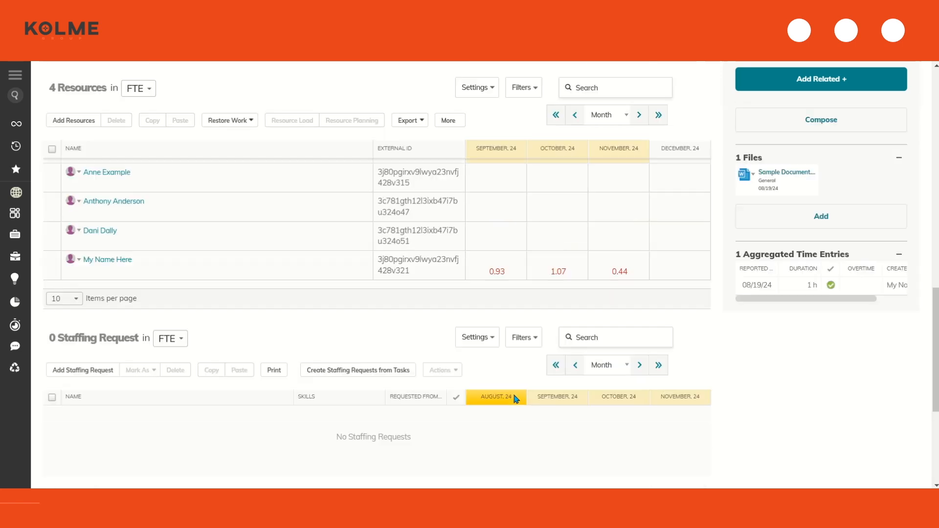
scroll(515, 398, up, 8)
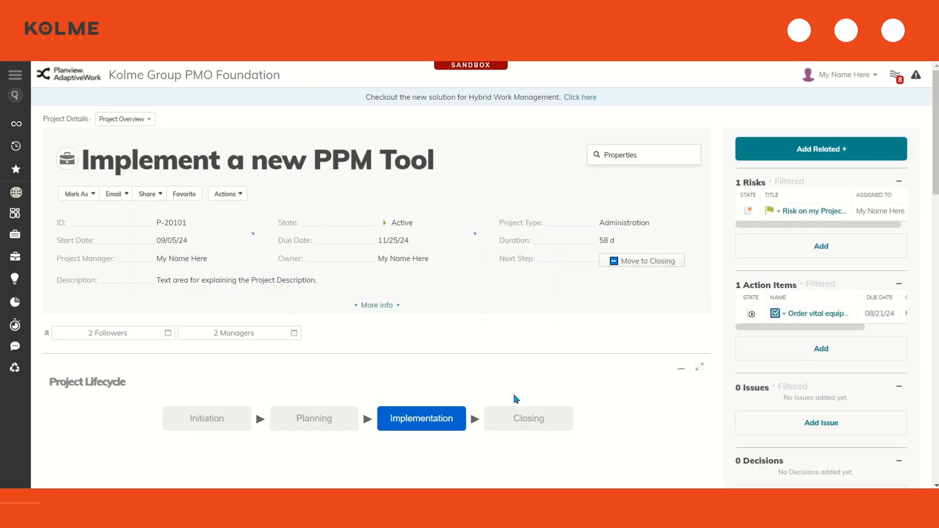
click(234, 194)
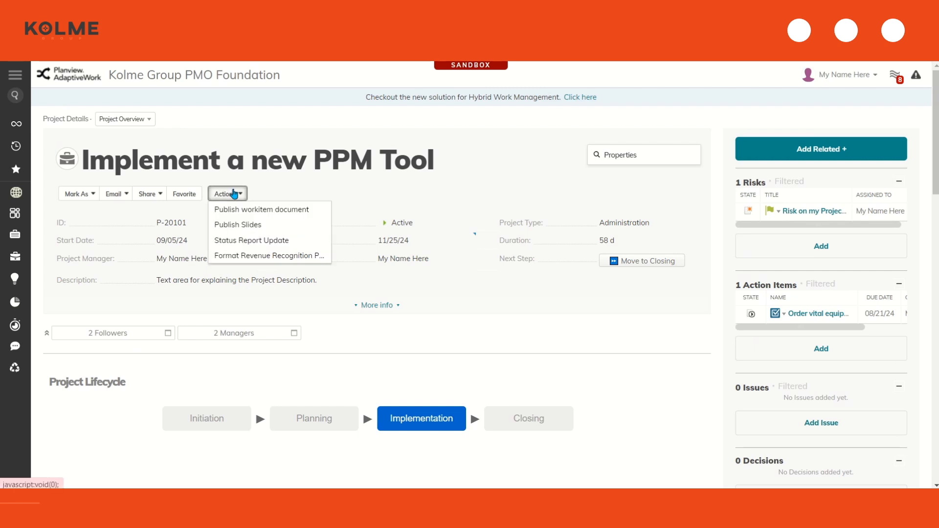
Start a status report update with Executive Overview 'Executive Overview ABC XYZ'
click(245, 241)
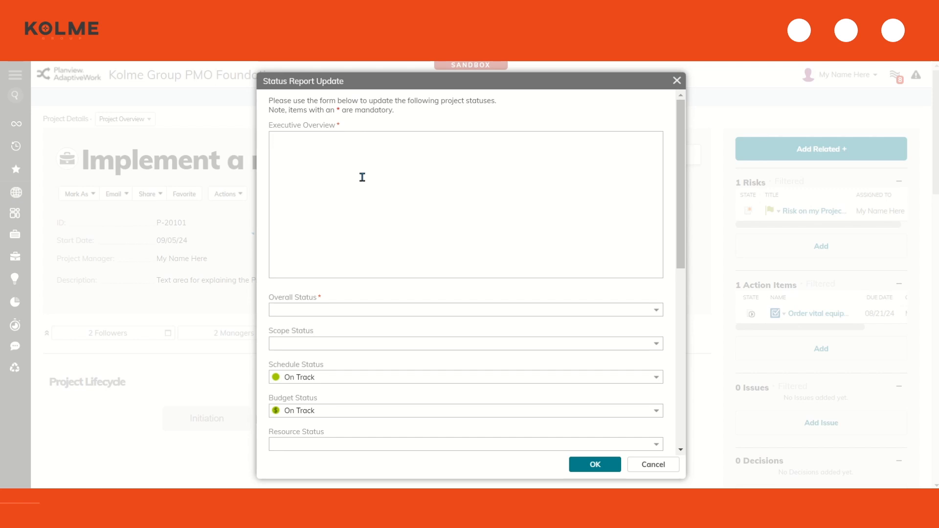
text(Executive Overview)
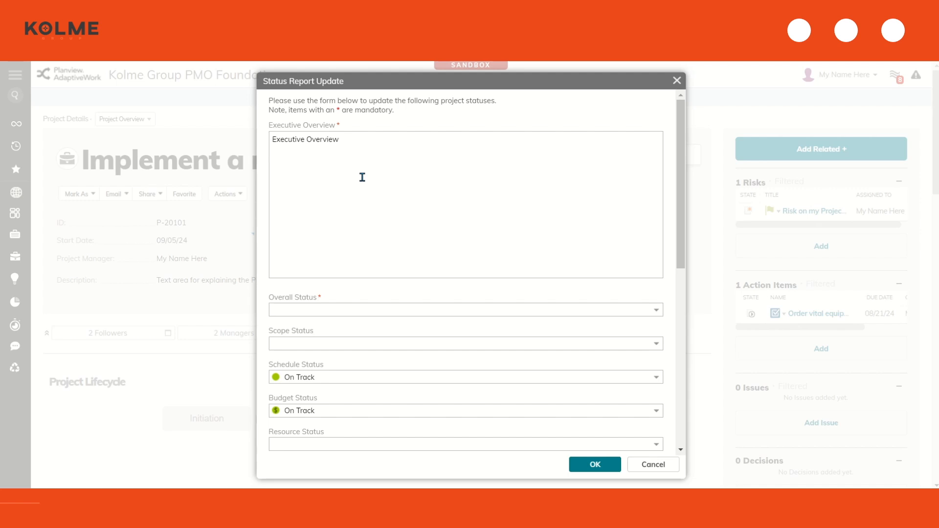
text( ABC XYZ)
scroll(362, 177, down, 3)
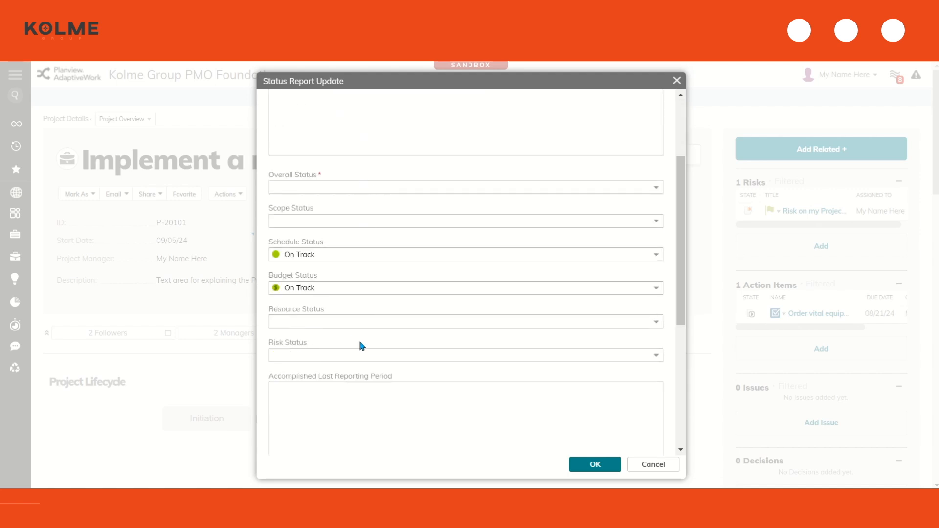
Set Overall, Scope, Budget and Resource status On Track; Schedule and Risk At Risk
click(656, 188)
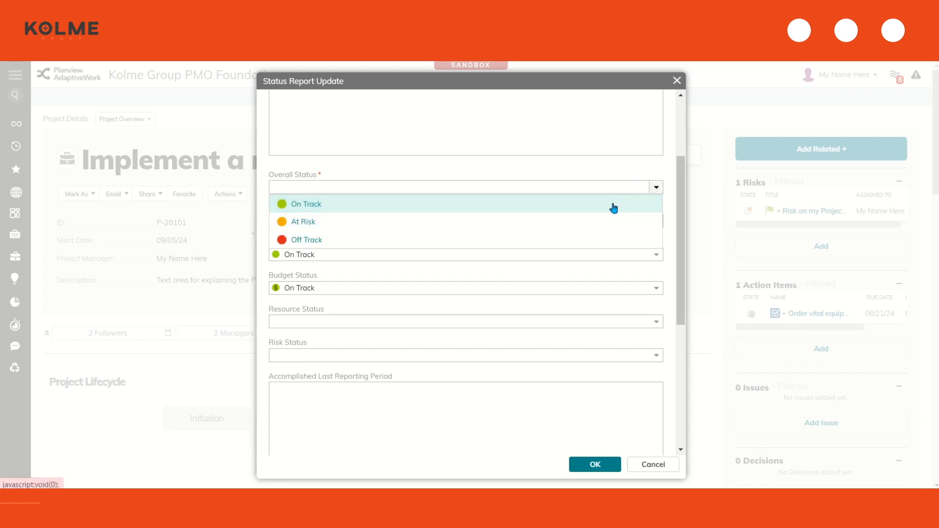
click(614, 205)
click(656, 221)
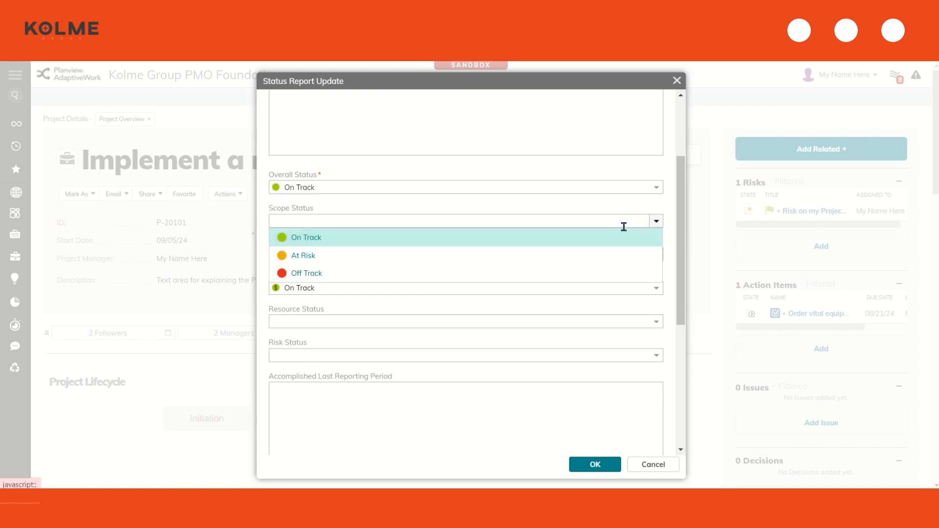
click(553, 238)
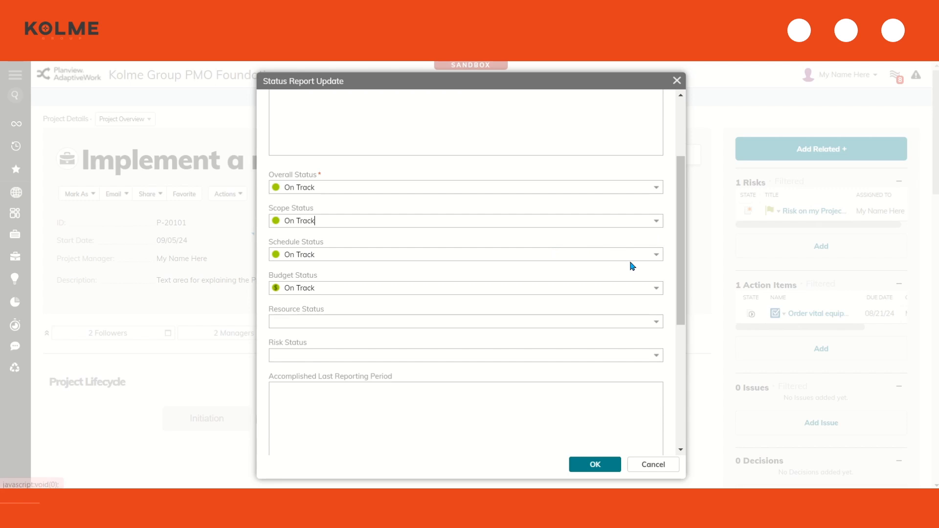
click(655, 255)
click(562, 307)
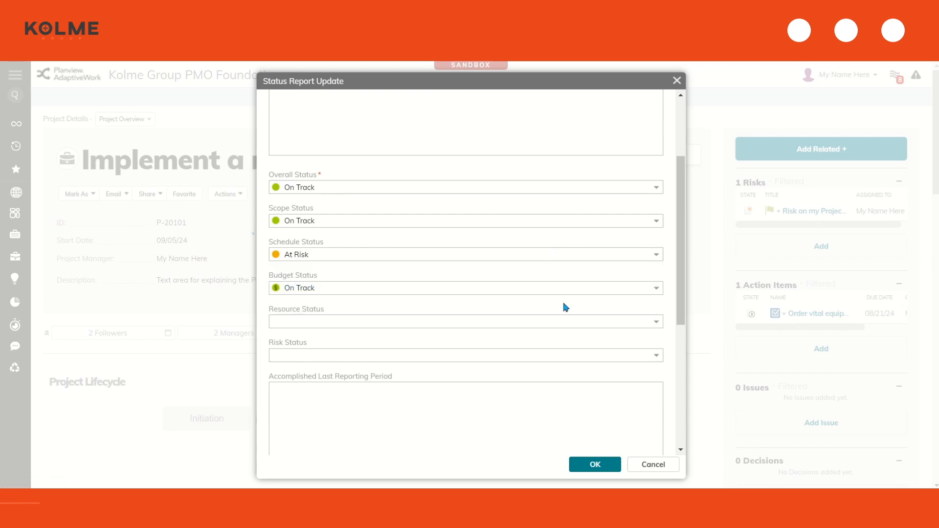
click(655, 292)
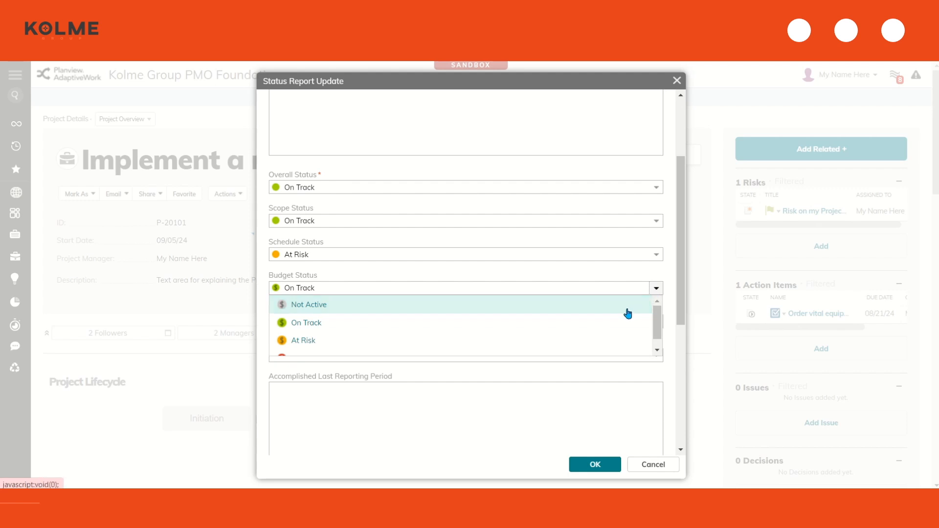
click(526, 322)
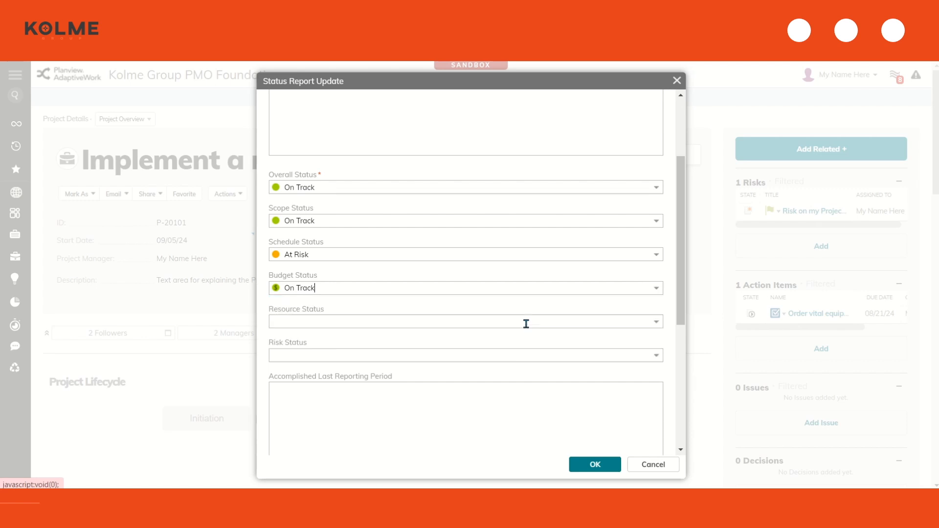
scroll(526, 324, down, 1)
click(654, 260)
click(587, 280)
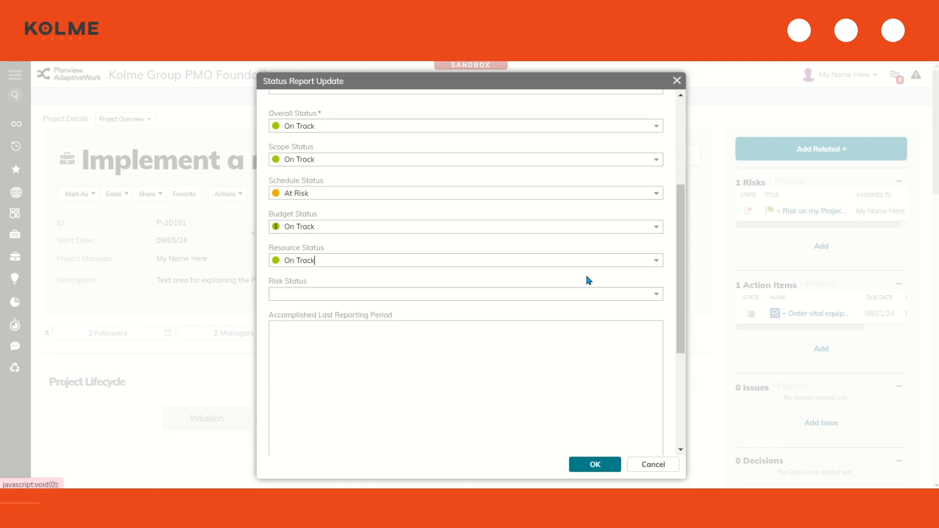
click(656, 295)
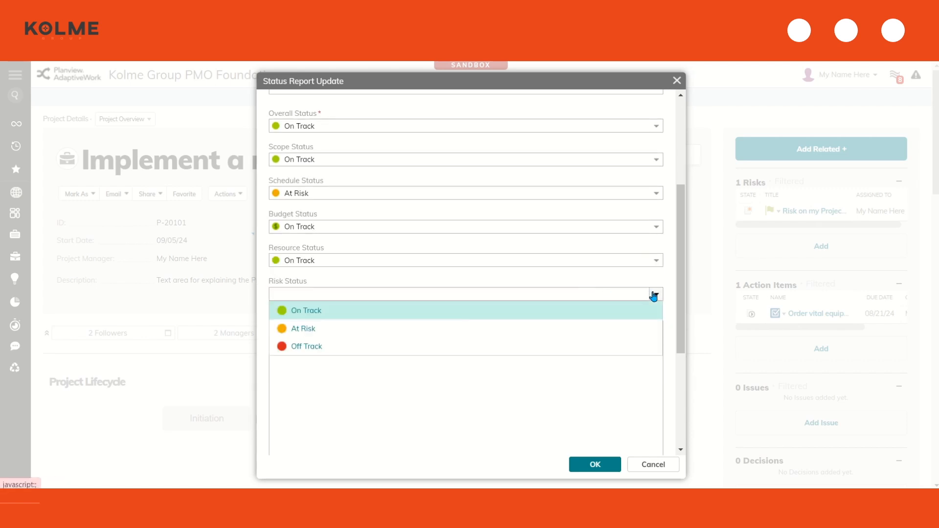
click(565, 327)
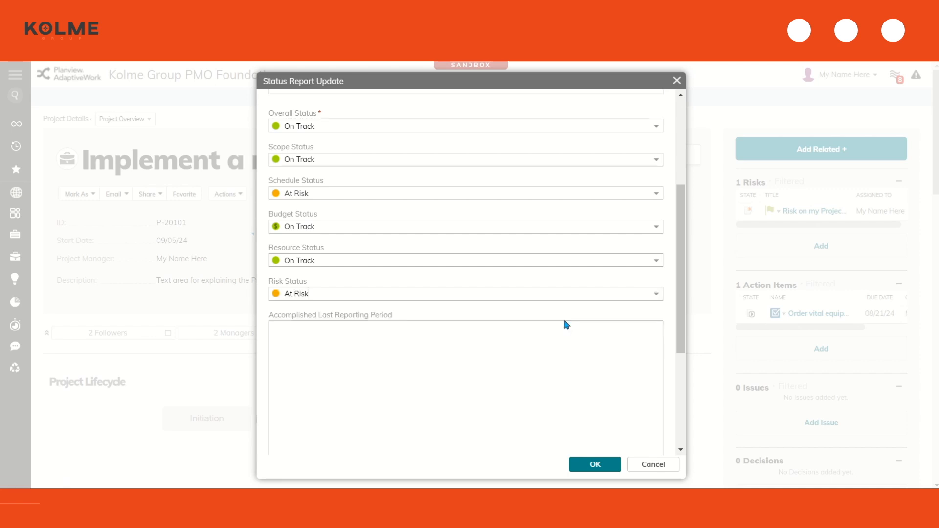
Enter accomplished notes 'I accomplished' with items A, B and C on separate lines
scroll(564, 321, down, 2)
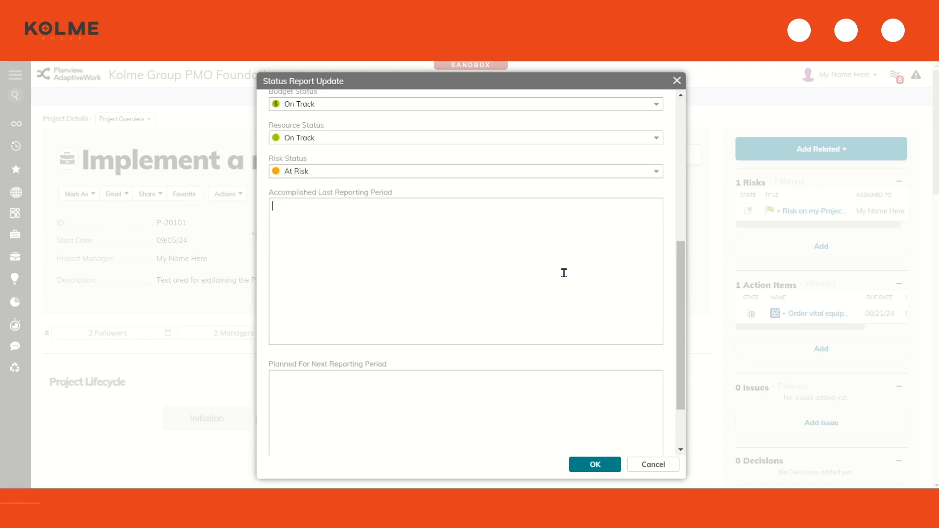
text(I accomplished)
key(Return)
text(A)
key(Return)
text(B)
key(Return)
text(C)
Enter planned notes 'I plan to accomplish' with X T and Z, and submit the report
scroll(564, 272, down, 2)
click(430, 336)
text(I plan )
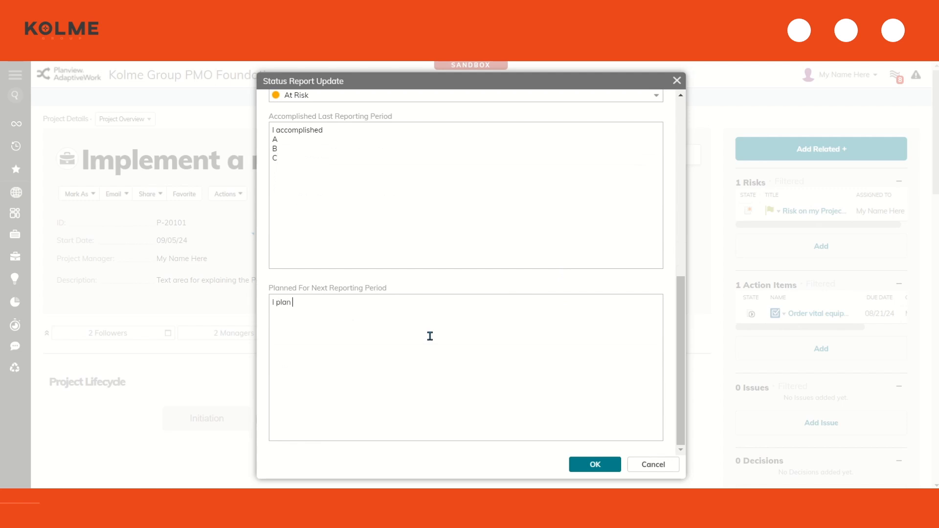
text(to accomplish)
key(Return)
text(X T)
key(Return)
key(Return)
text(Z)
click(595, 465)
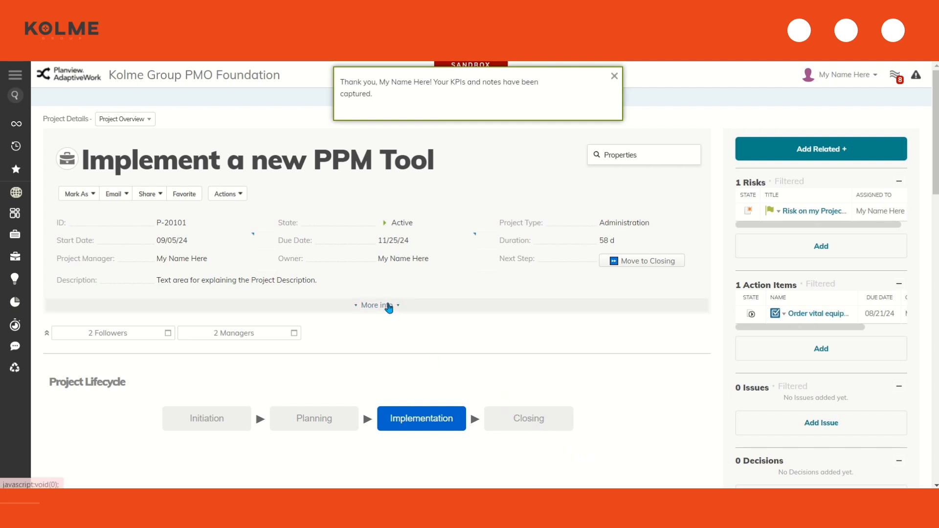
Expand More info to review the recorded statuses and notes, then collapse it with Less info
click(386, 306)
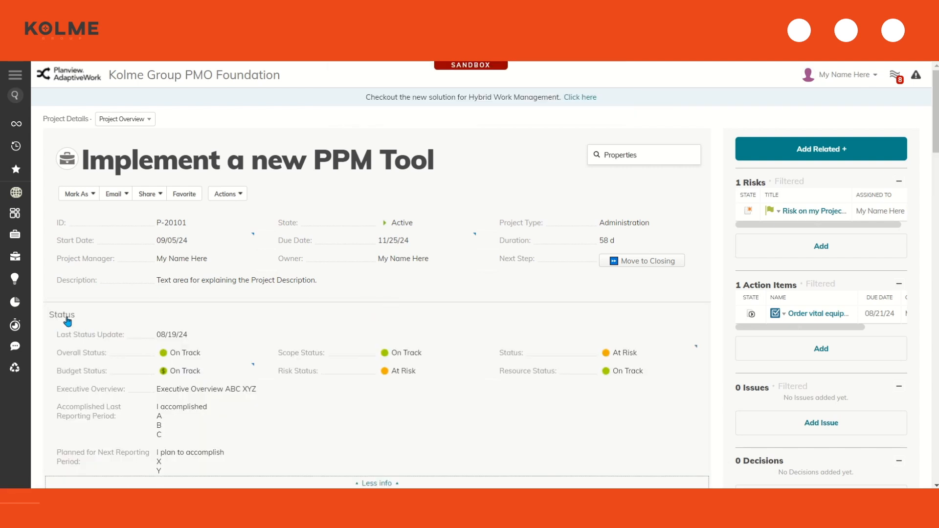
scroll(224, 340, down, 1)
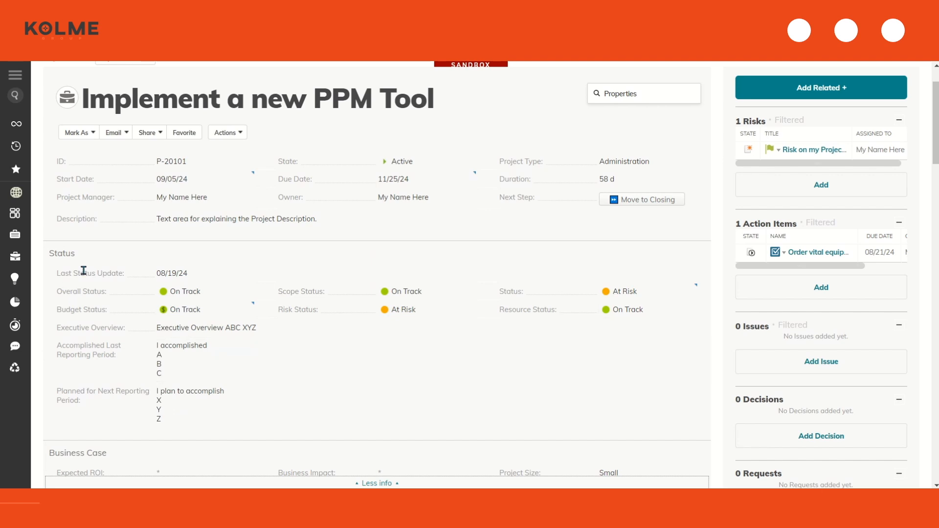
click(386, 483)
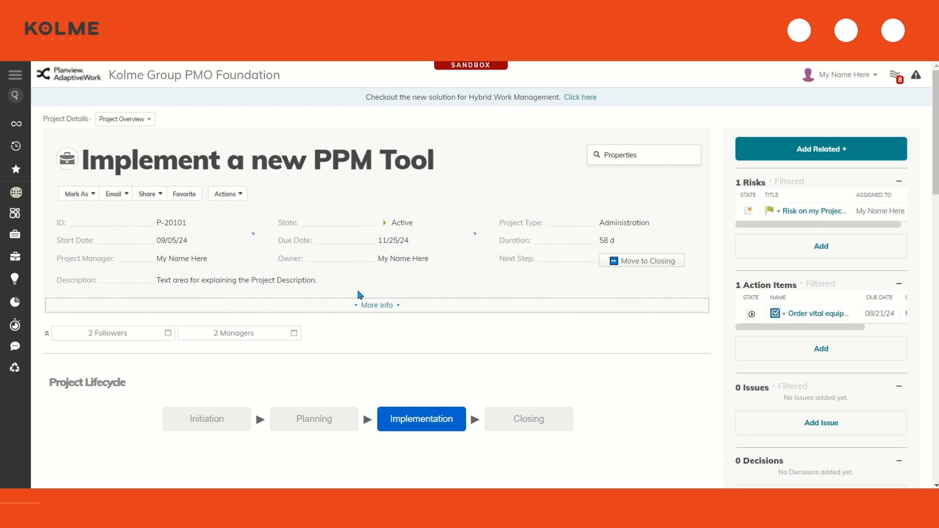
Publish slides using the Kolme Quick Start - Slide Publisher Status Report.pptx template
click(229, 193)
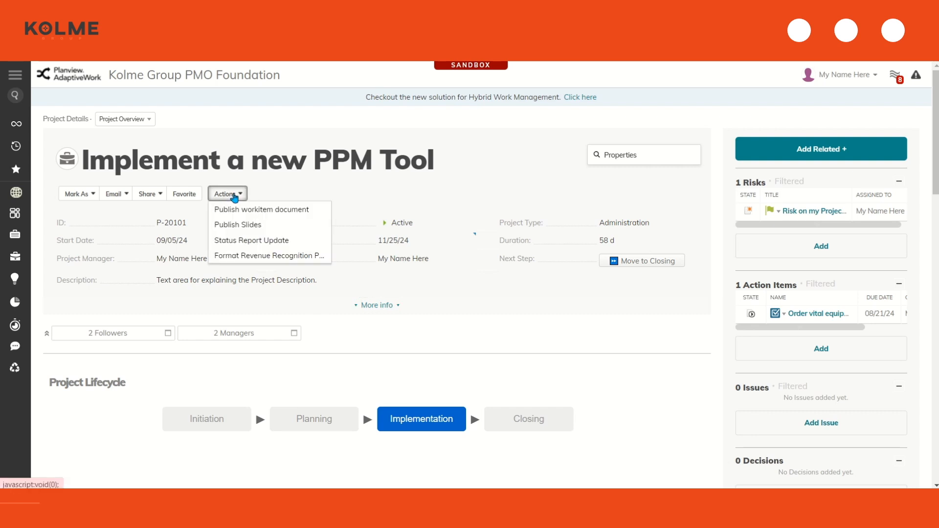
click(252, 224)
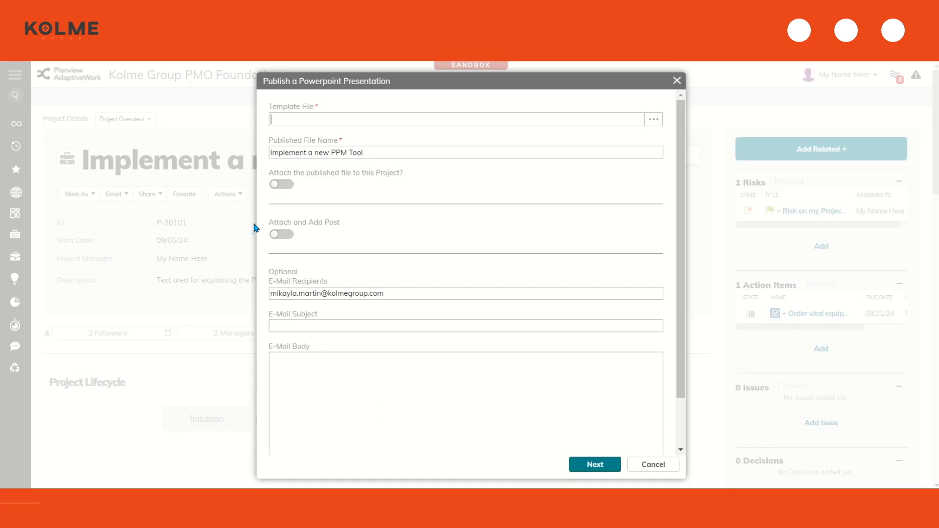
click(654, 122)
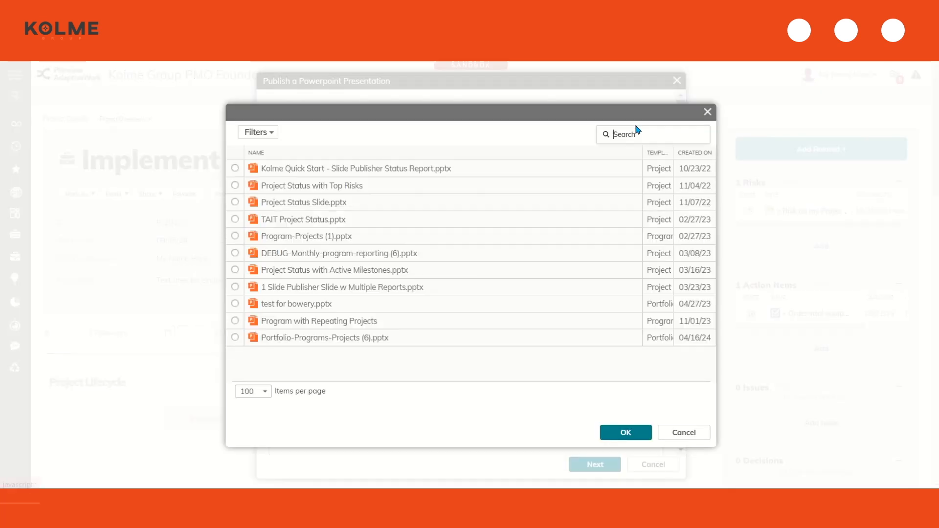
click(457, 170)
click(611, 433)
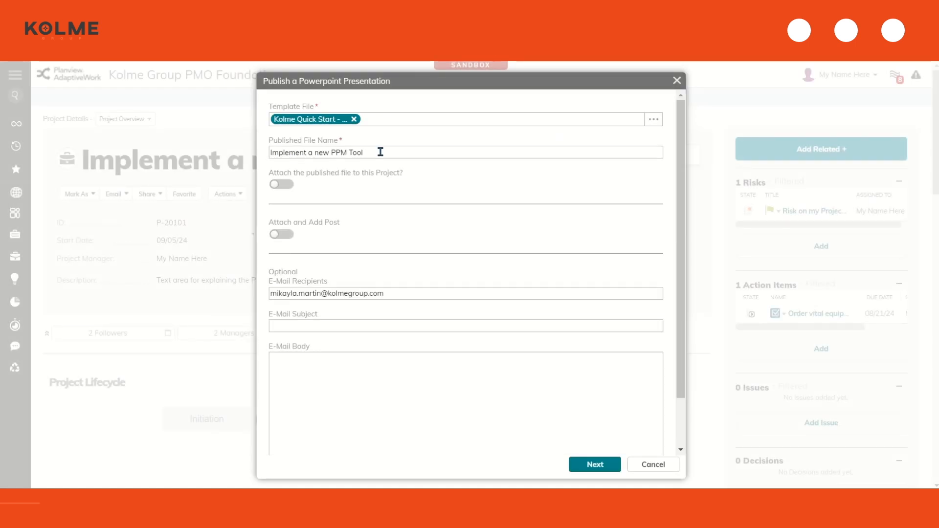
Append '- 8/19' to the published file name and publish the slides
click(380, 152)
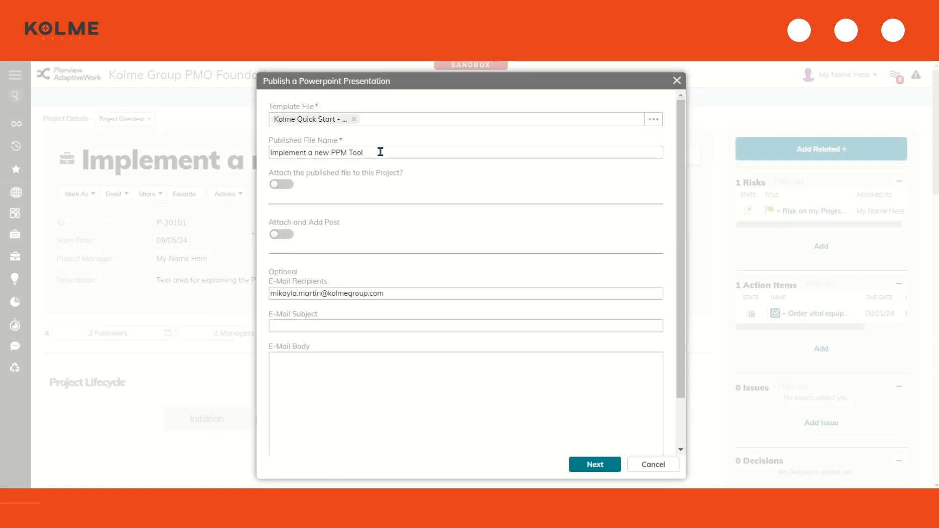
drag(270, 153, 388, 162)
click(387, 154)
text(- 8/19)
click(595, 465)
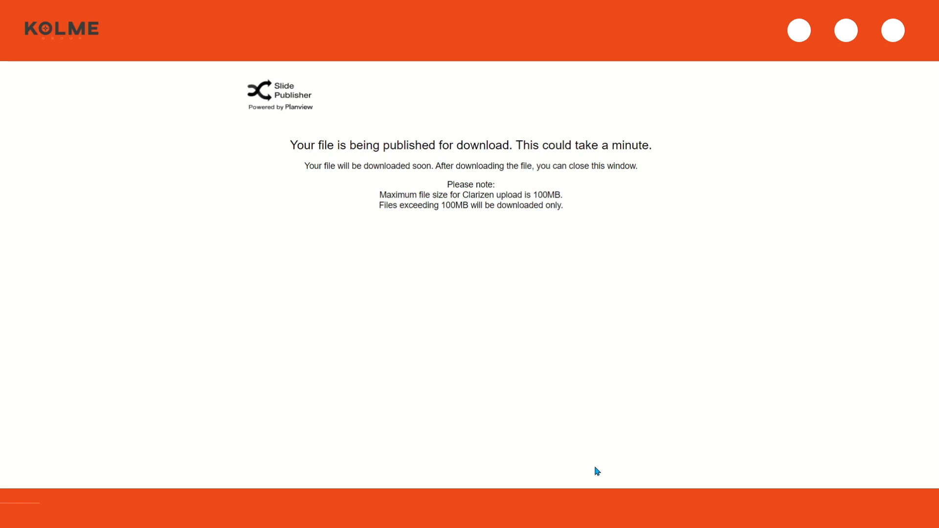
Open the downloaded Implement a new PPM Tool - 8_19.pptx from the browser's downloads
click(887, 30)
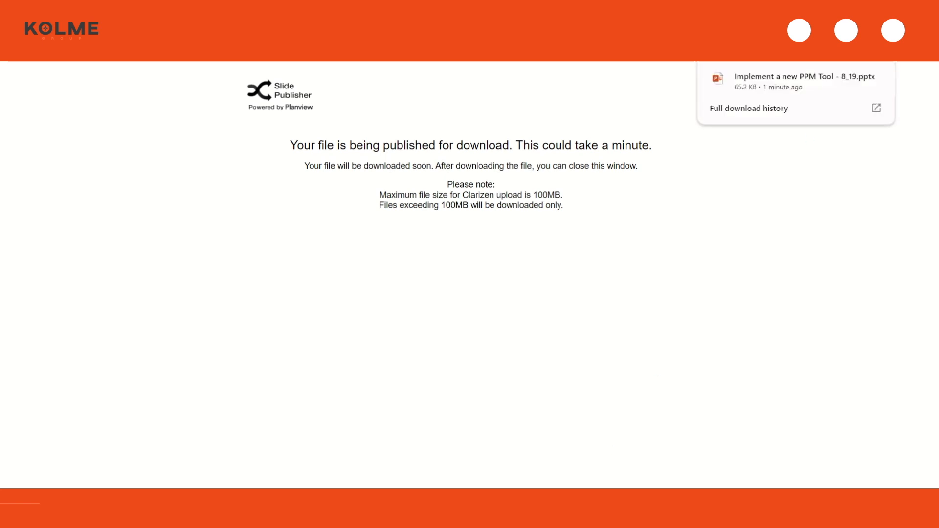
click(812, 83)
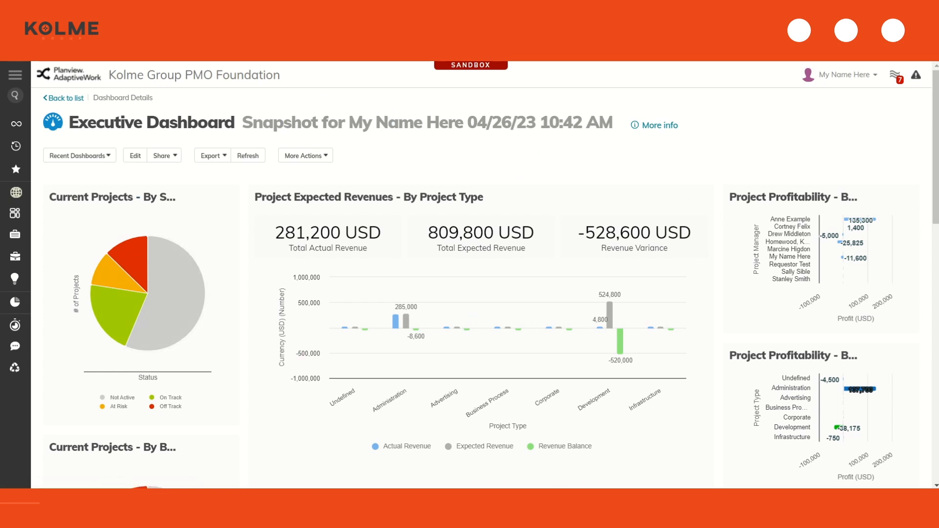
Move toward Closing, reporting scope creep that vital equipment is delayed 3 weeks, and request a CR
click(68, 6)
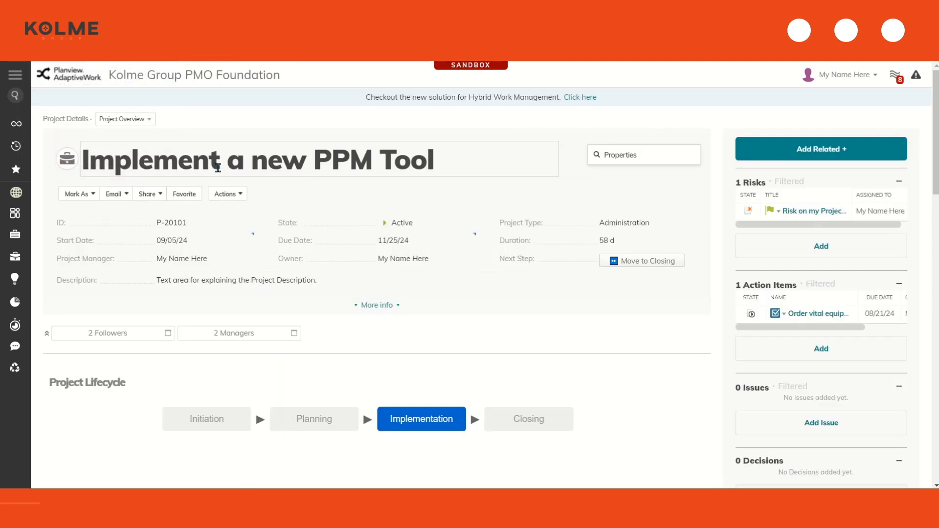
click(642, 267)
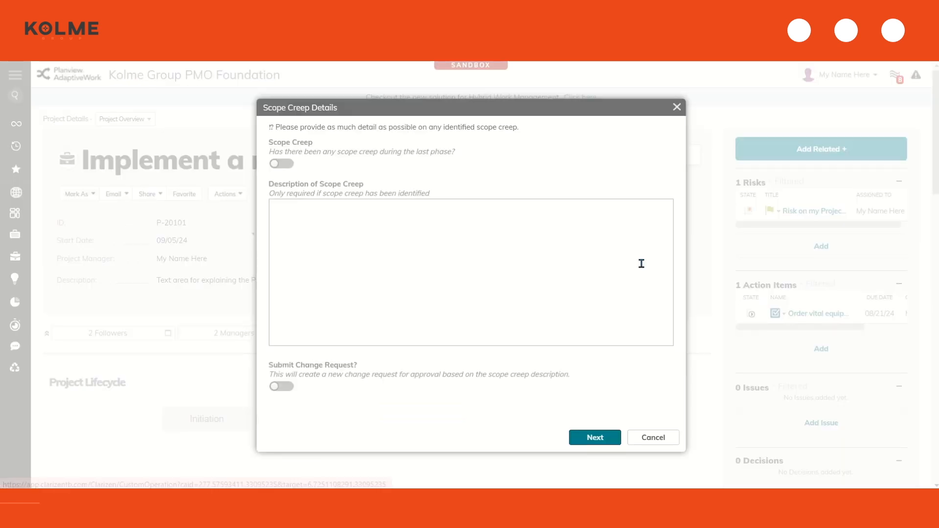
click(281, 164)
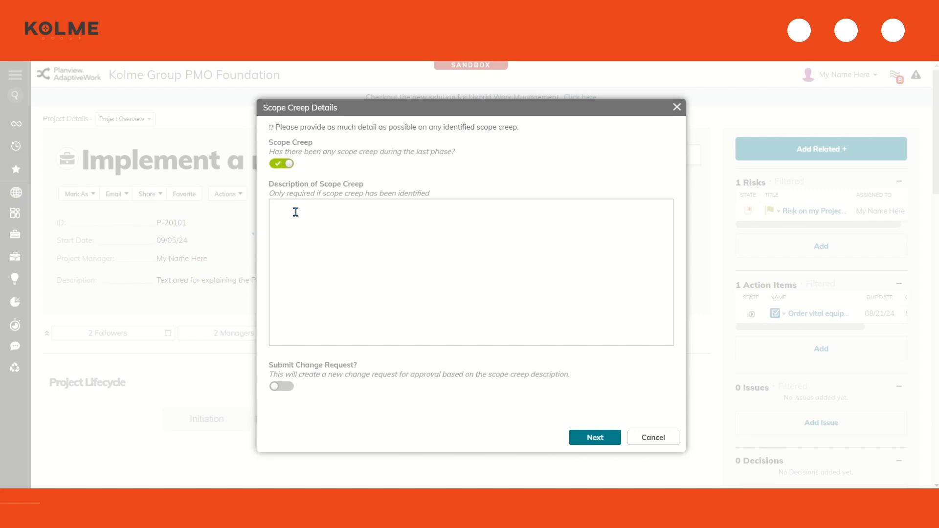
key(BackSpace)
key(BackSpace)
key(BackSpace)
key(BackSpace)
key(BackSpace)
key(BackSpace)
text(Vital eq)
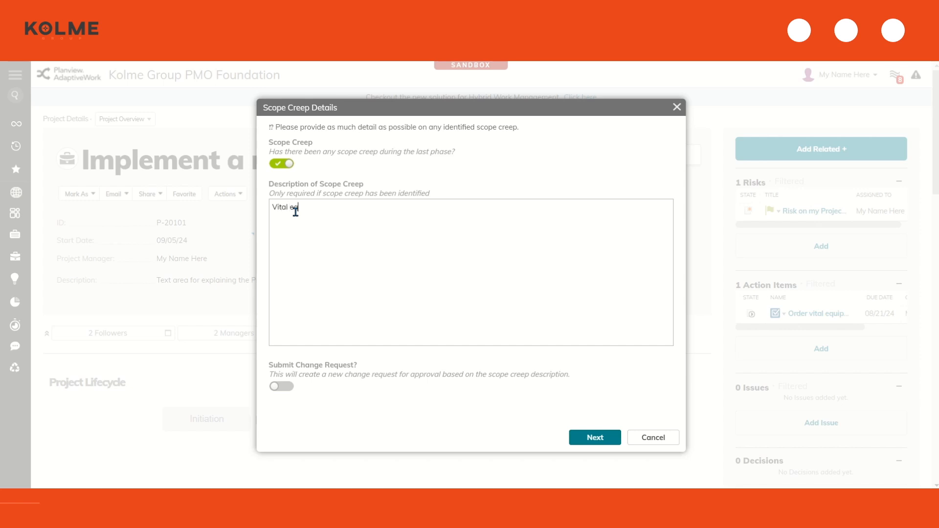
text(uopipment is delayed 3 weeks - my schedule)
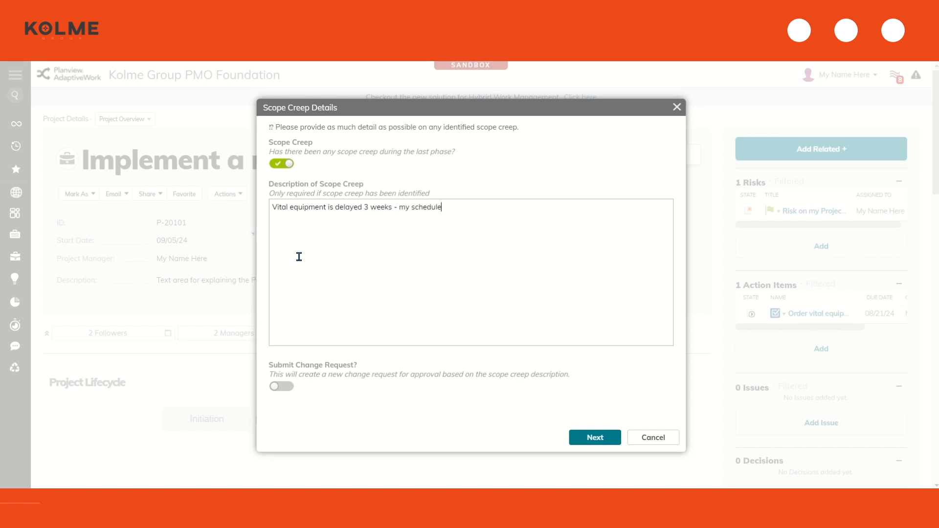
text( is impacted. Need a CR)
click(287, 387)
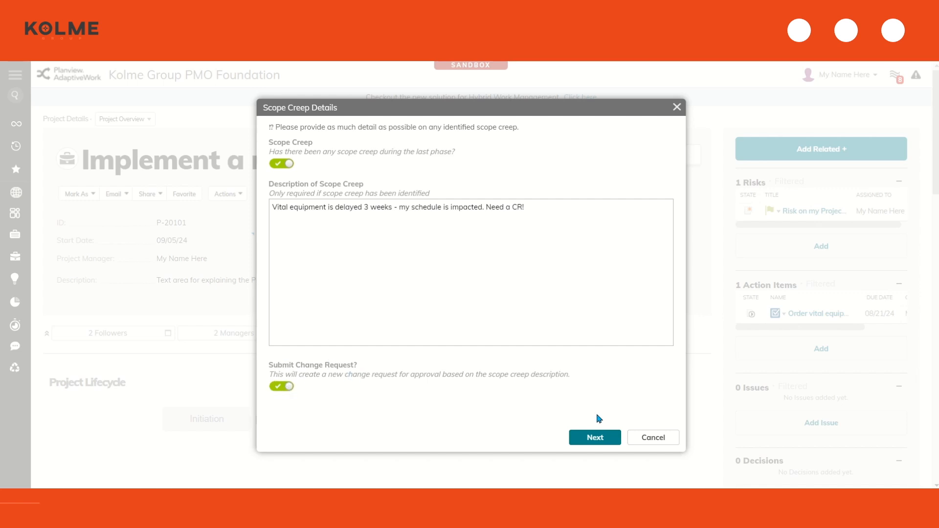
click(593, 438)
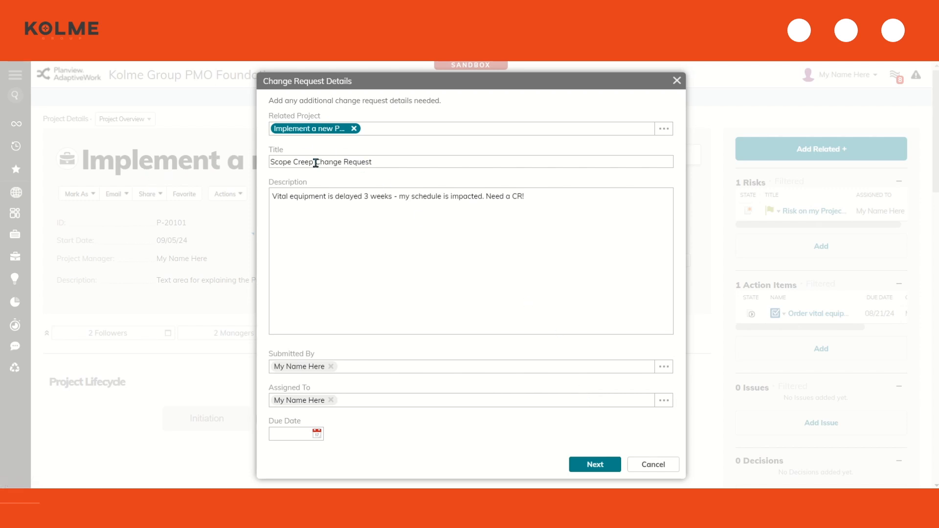
Title the change request 'Scope Creep Change Request - Schedule Delay', due 08/30/24, and submit it
click(397, 160)
text(- Schedule)
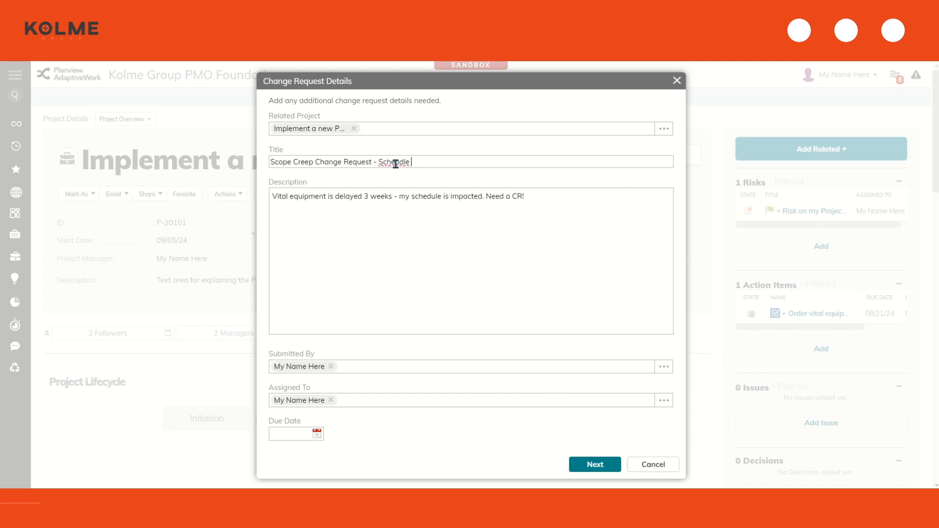
text( Da)
text(lay)
click(562, 197)
click(304, 365)
click(300, 404)
click(317, 434)
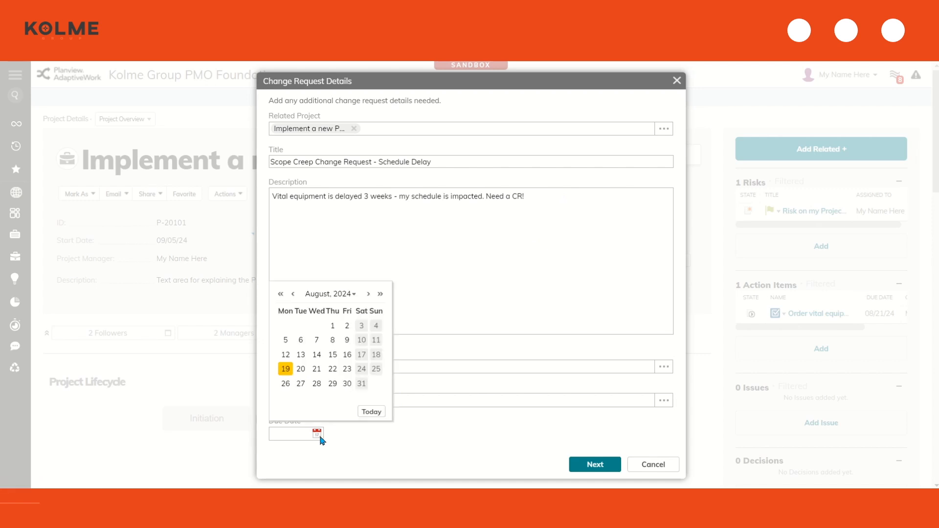
click(347, 384)
click(588, 465)
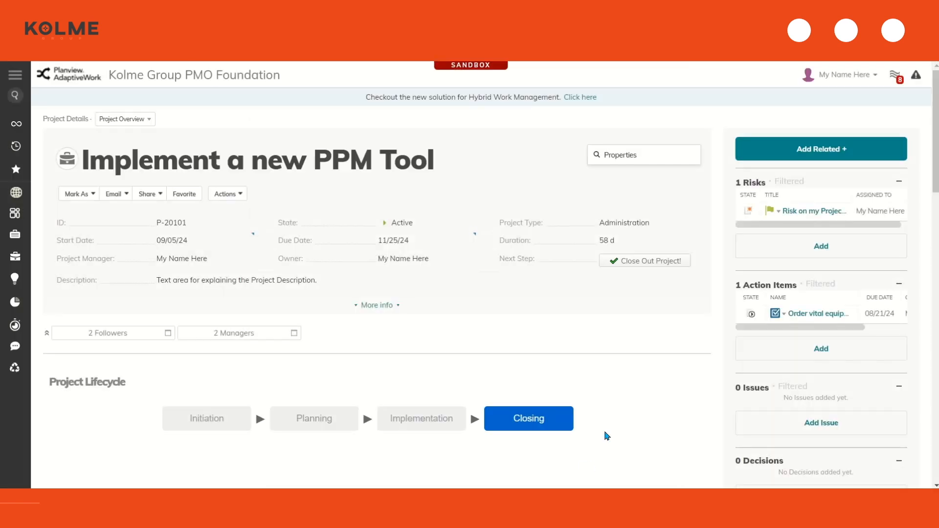
On the schedule-delay change request, post 'Hey, look at this' mentioning a teammate
scroll(814, 314, down, 5)
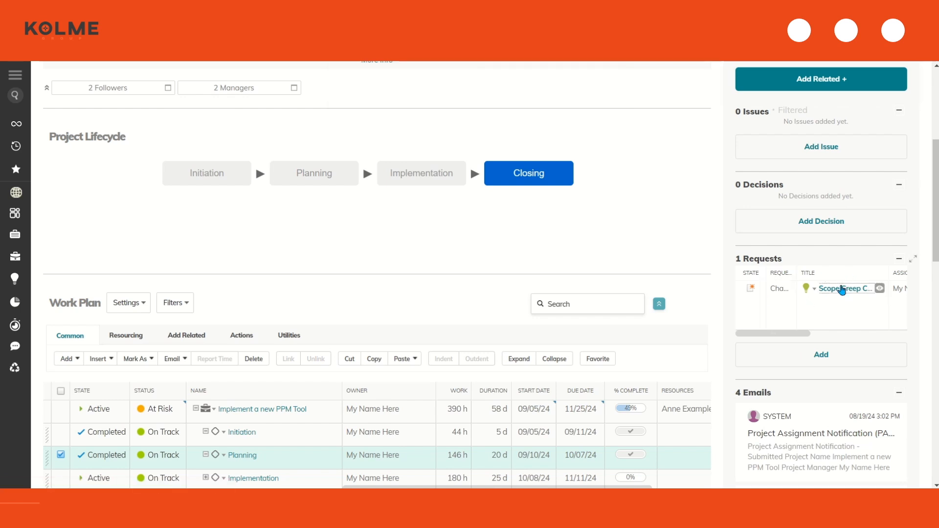
click(850, 289)
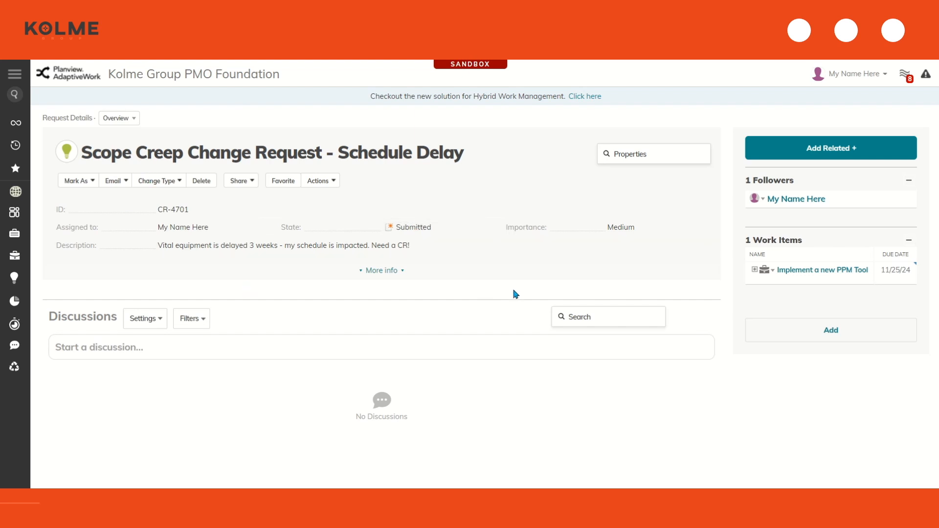
click(266, 351)
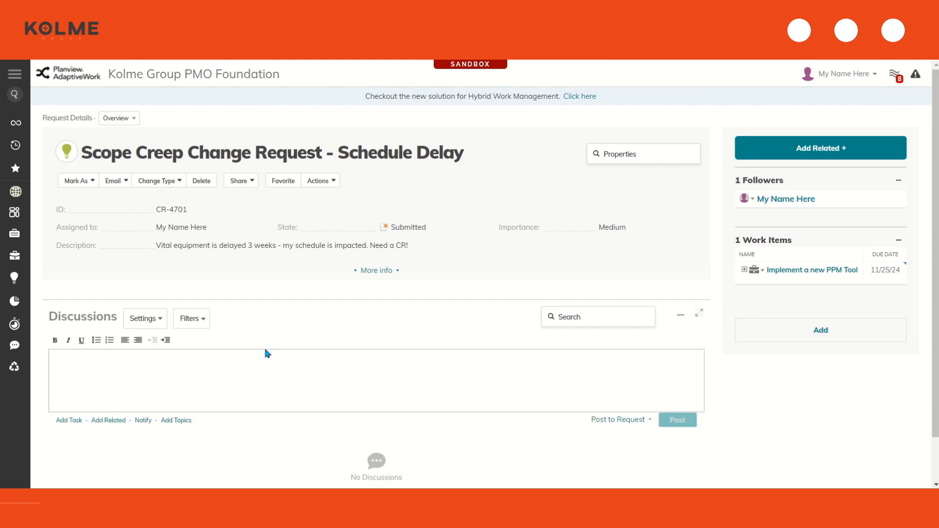
text(He)
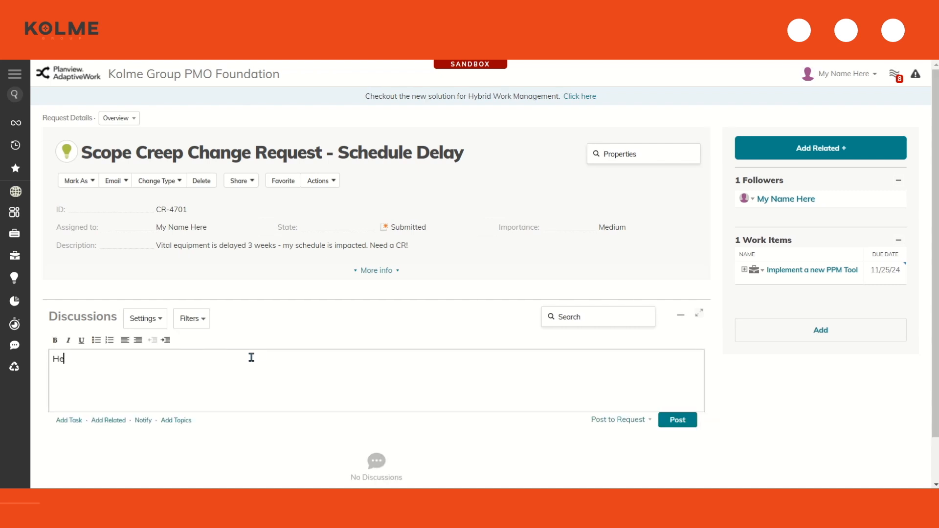
text(y, look at this @an)
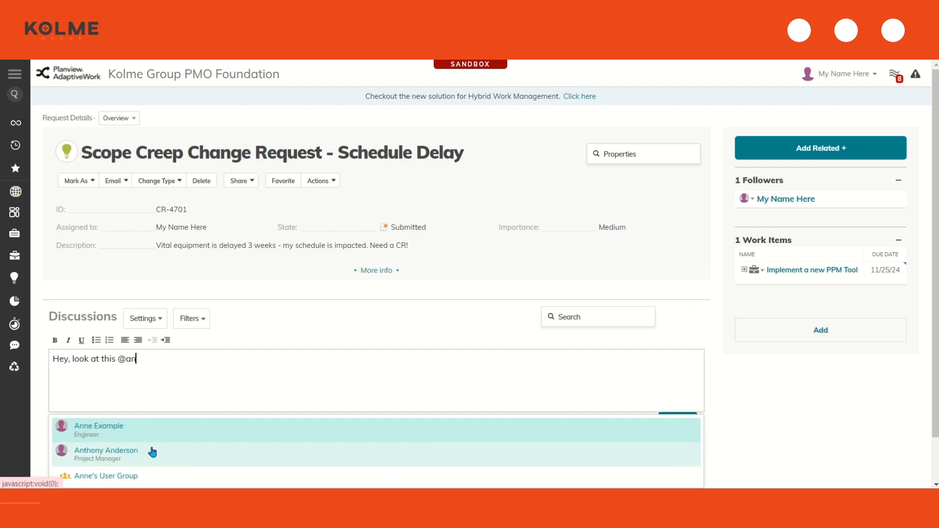
key(Return)
click(673, 445)
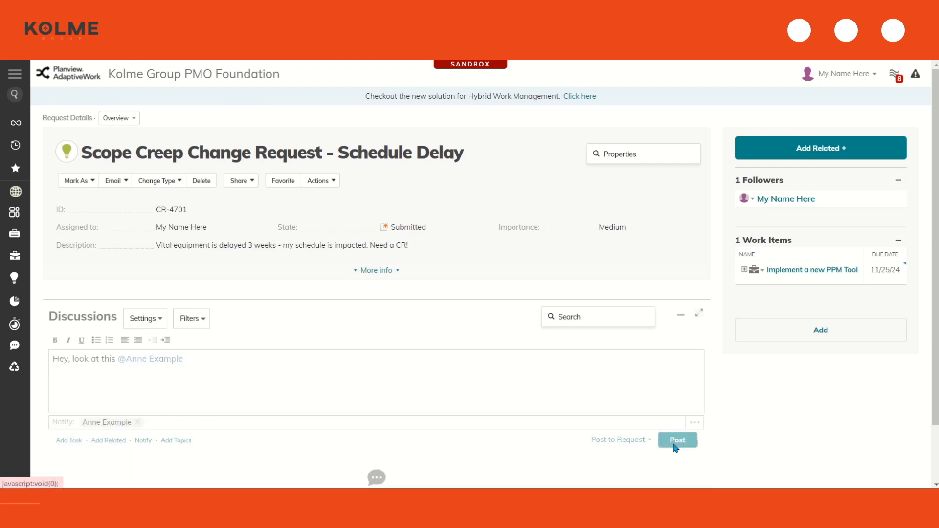
Mark the change request as Closed
click(805, 149)
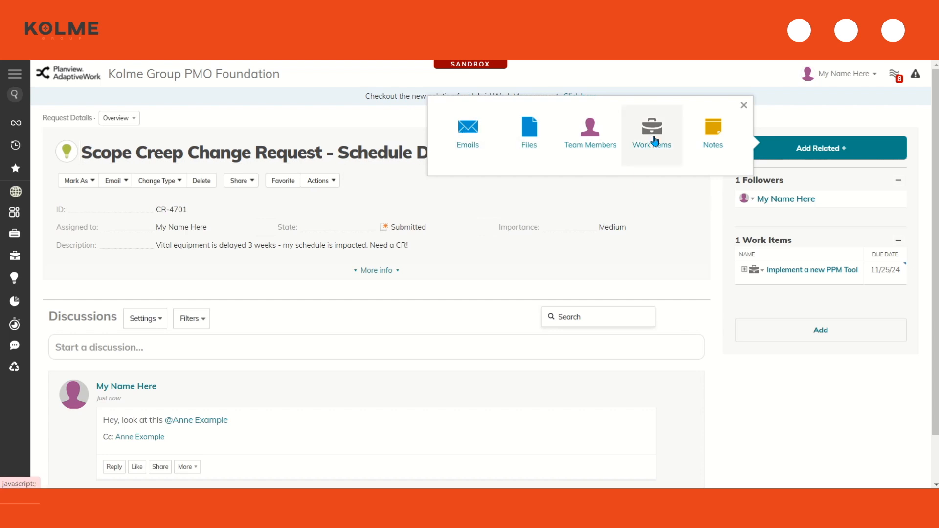
click(844, 436)
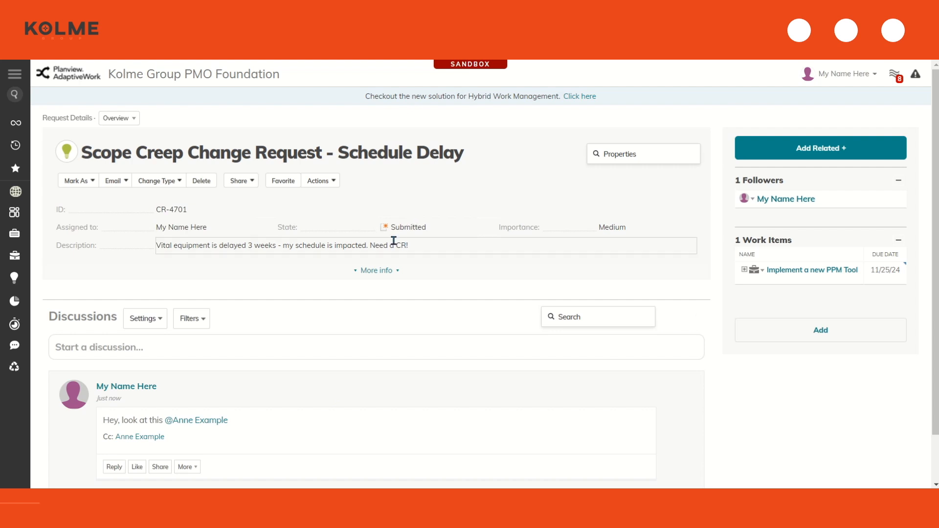
click(78, 181)
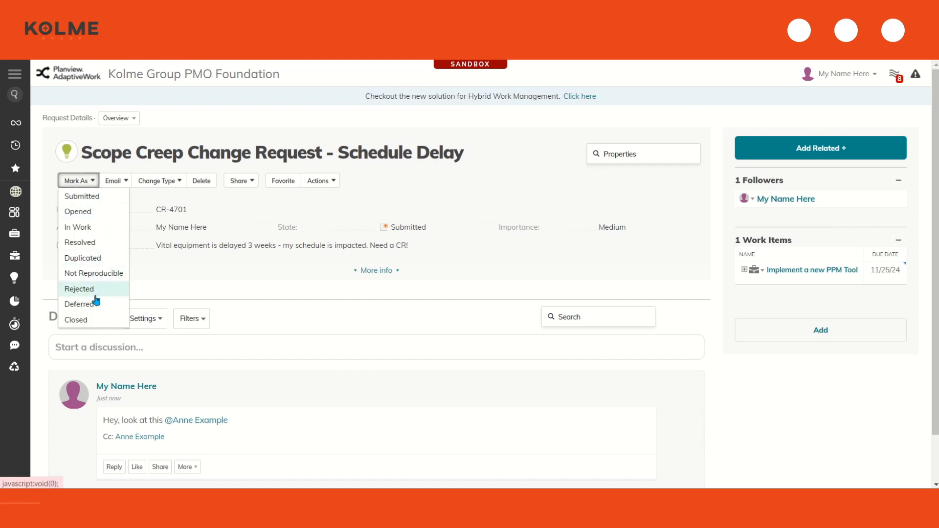
click(96, 320)
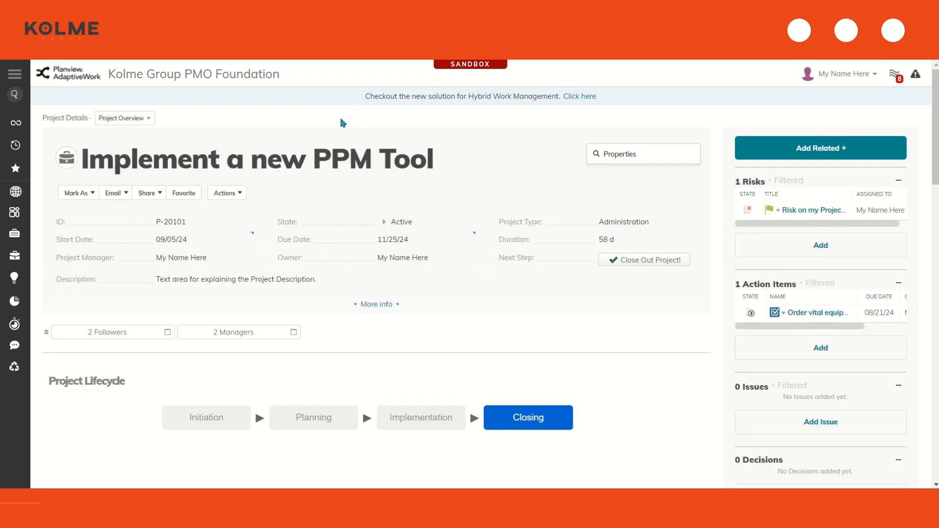
Close out 'Implement a new PPM Tool' with 20 September 2024 as the actual end date
scroll(341, 118, down, 1)
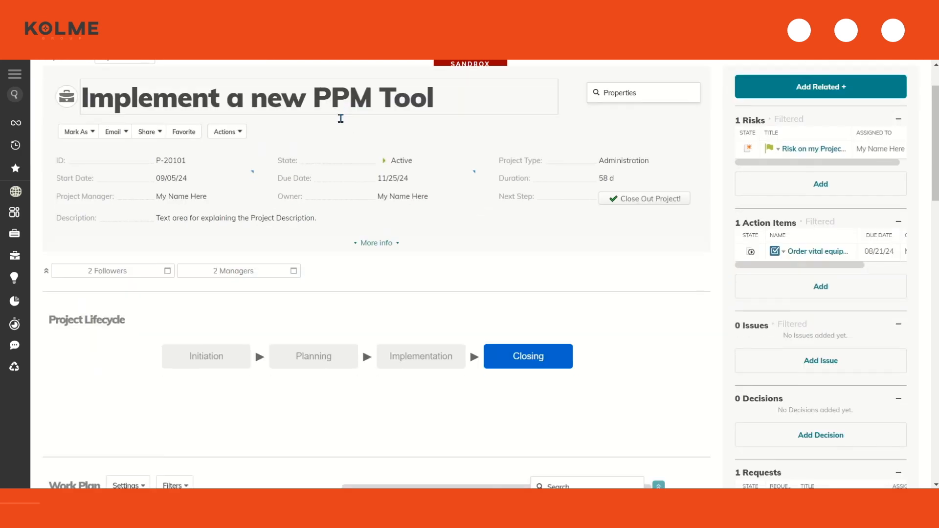
scroll(343, 122, up, 1)
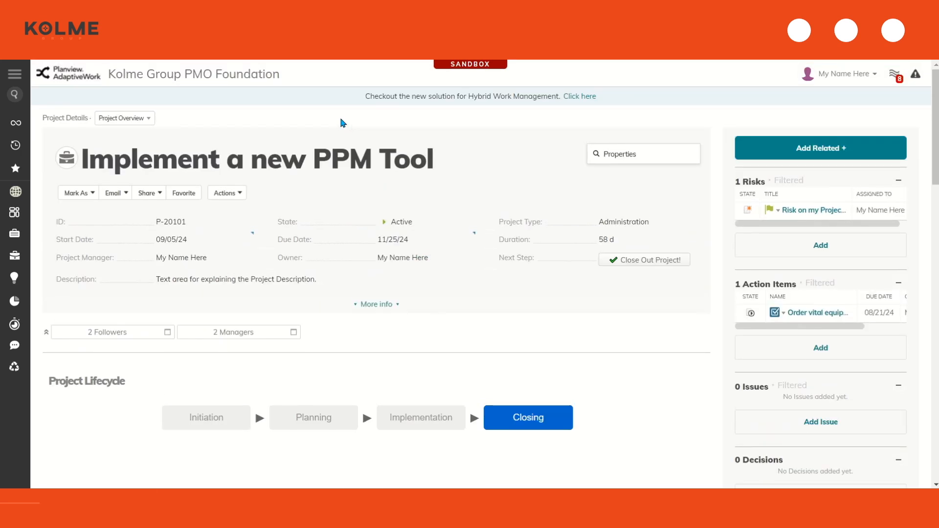
click(653, 262)
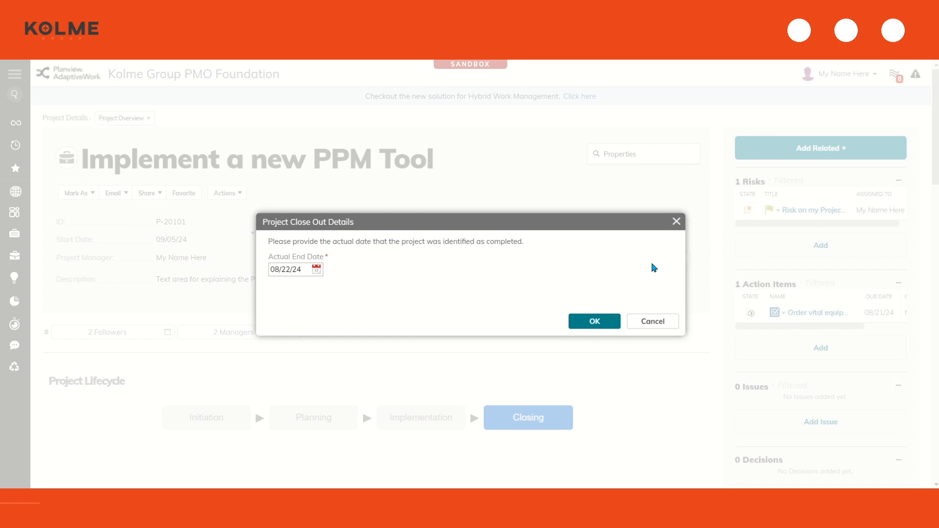
click(317, 269)
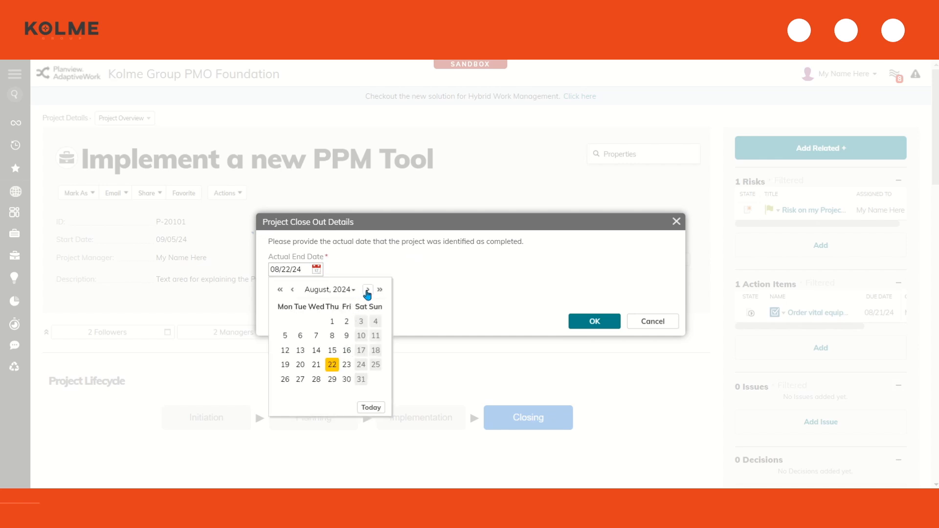
click(367, 294)
click(344, 380)
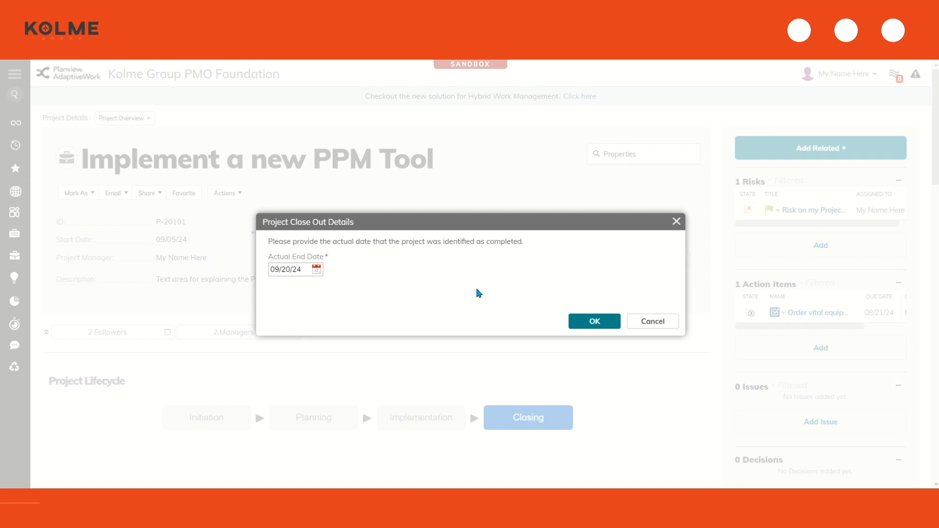
click(609, 324)
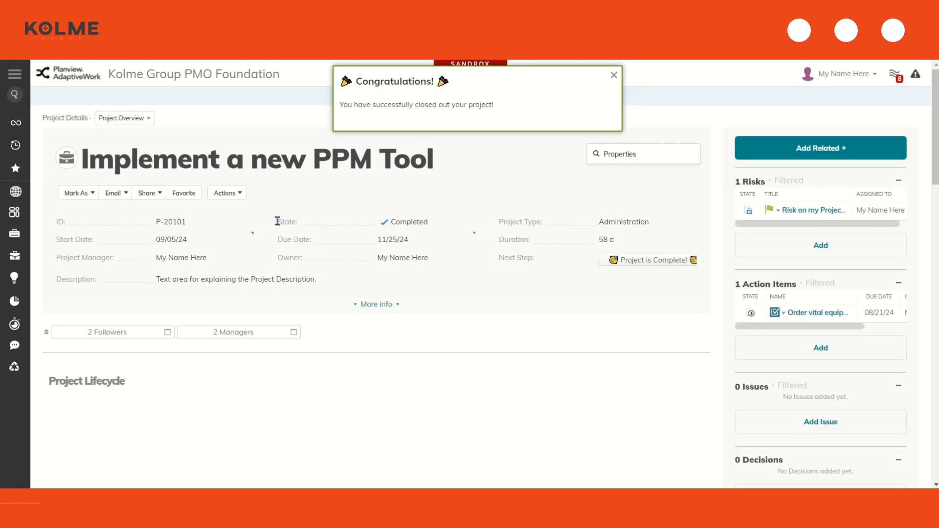
Dismiss the Congratulations popup, review the Work Plan, then advance the deck to slide 05 Resources
click(613, 75)
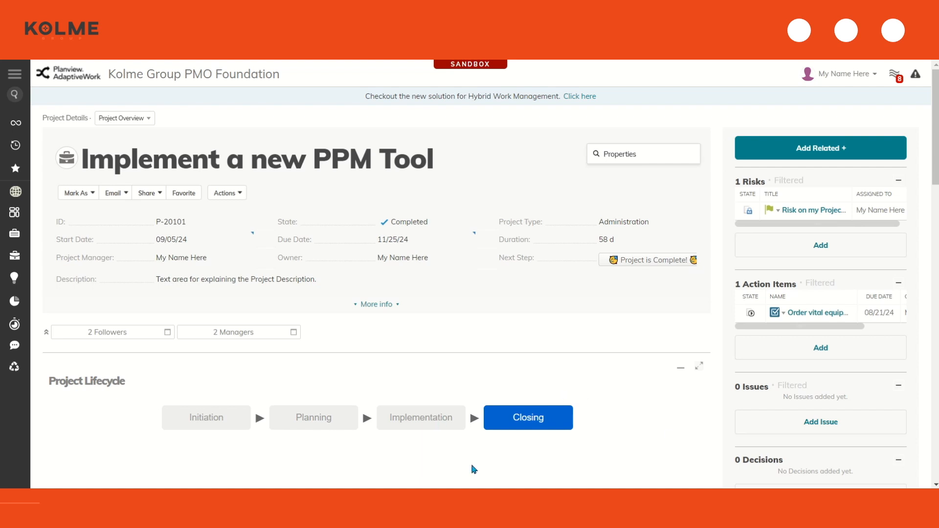
scroll(523, 442, down, 1)
scroll(523, 442, down, 7)
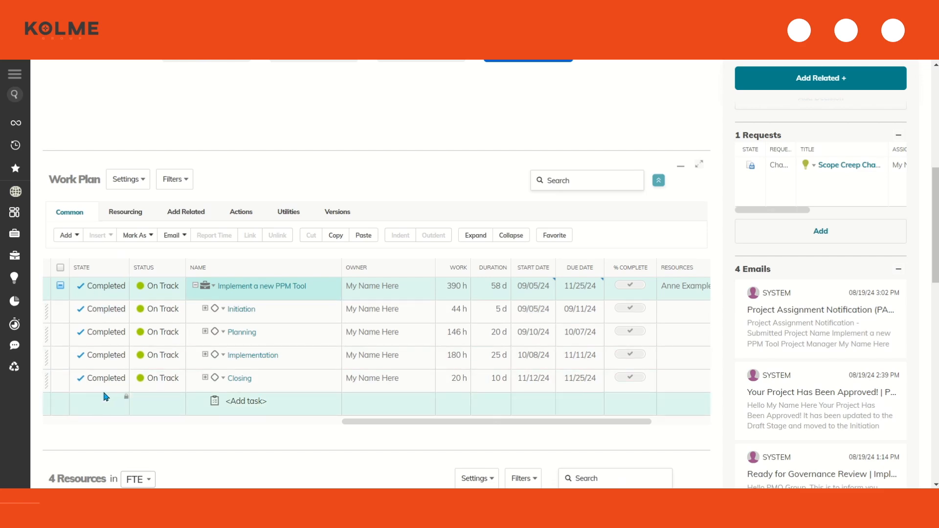
scroll(748, 355, up, 7)
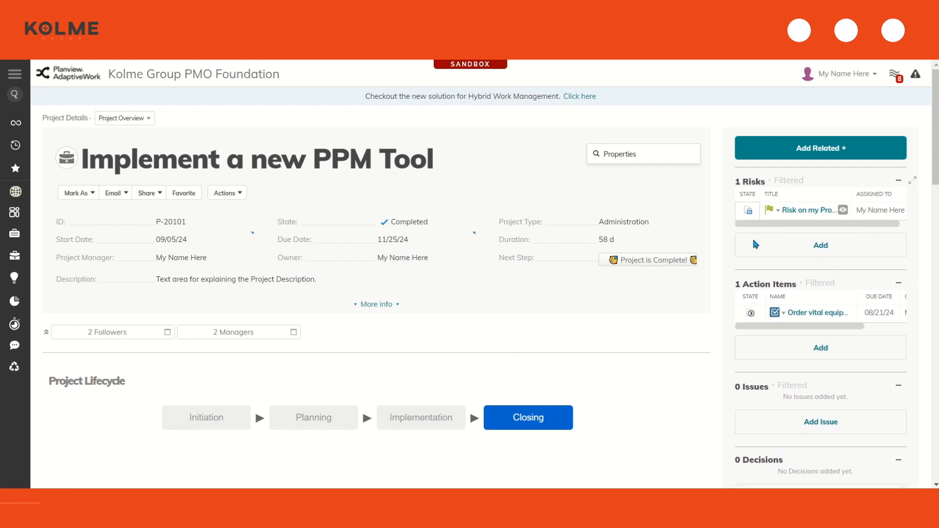
scroll(754, 442, down, 1)
scroll(754, 441, down, 4)
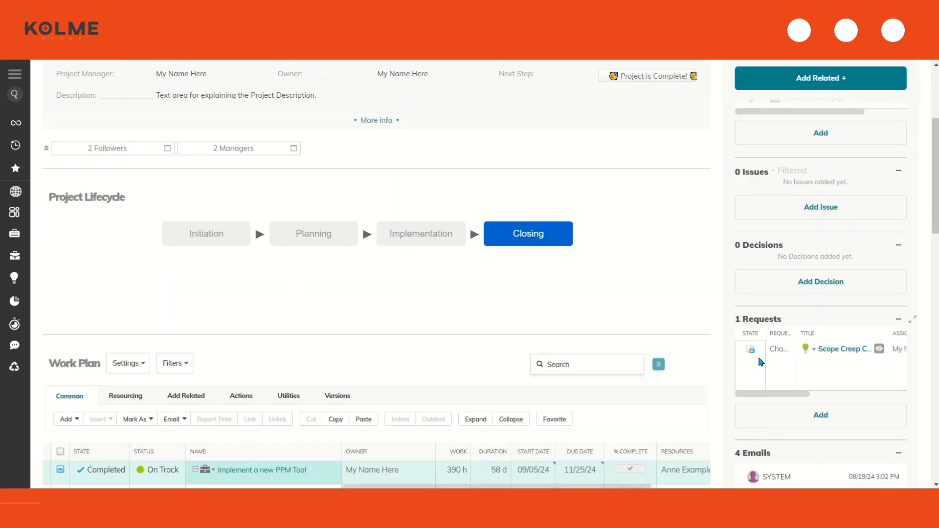
scroll(763, 235, up, 4)
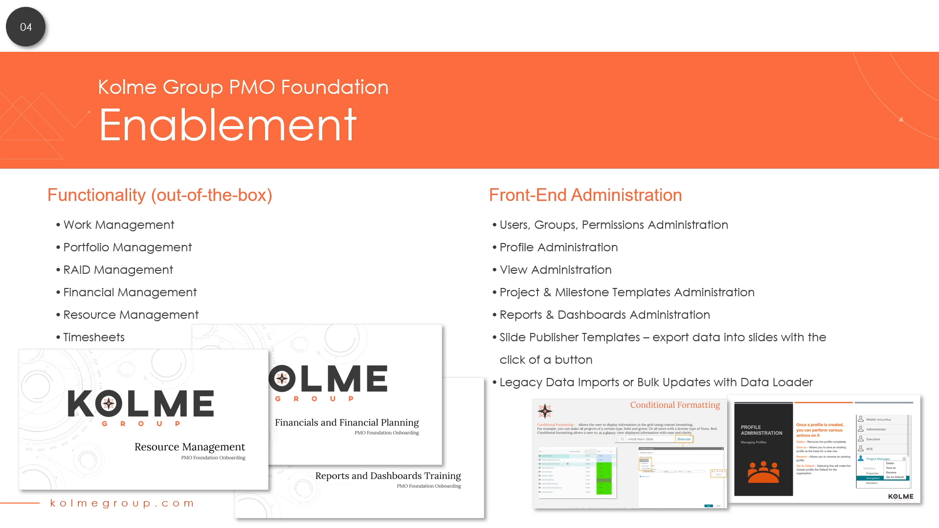
key(Right)
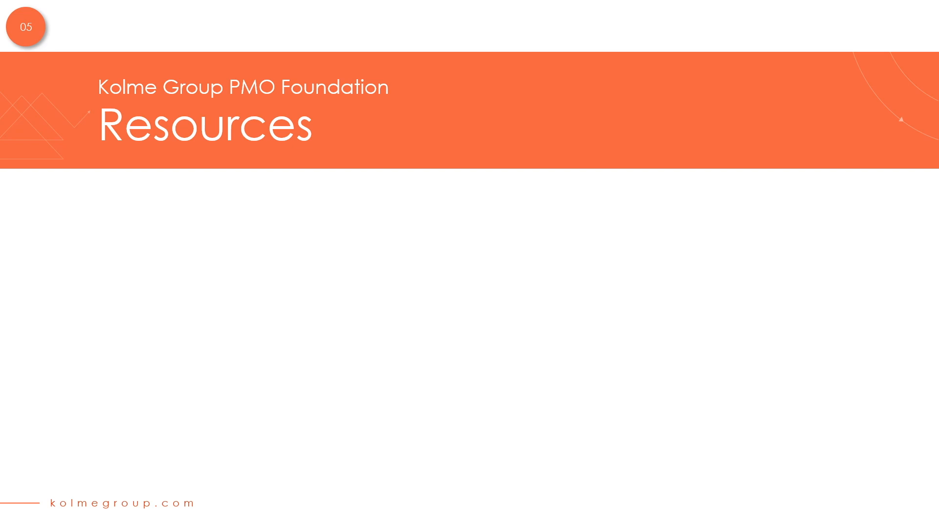
key(Right)
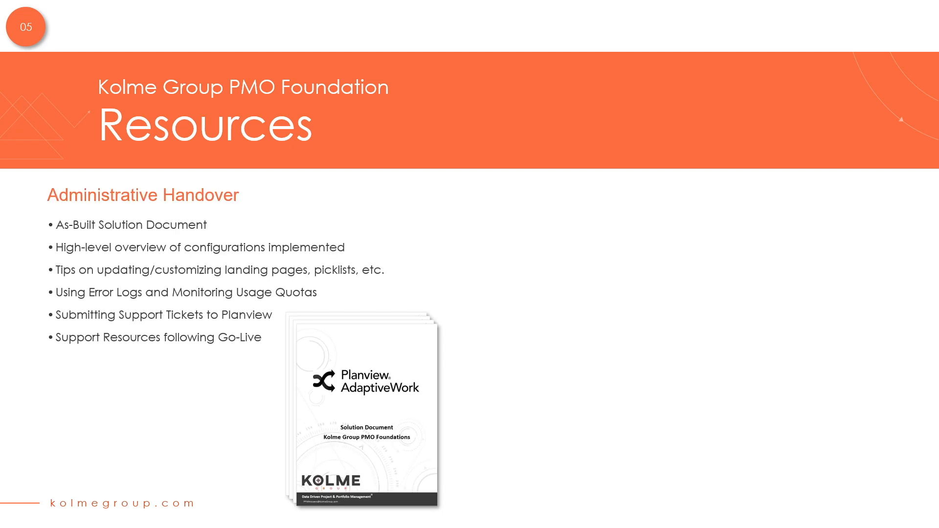